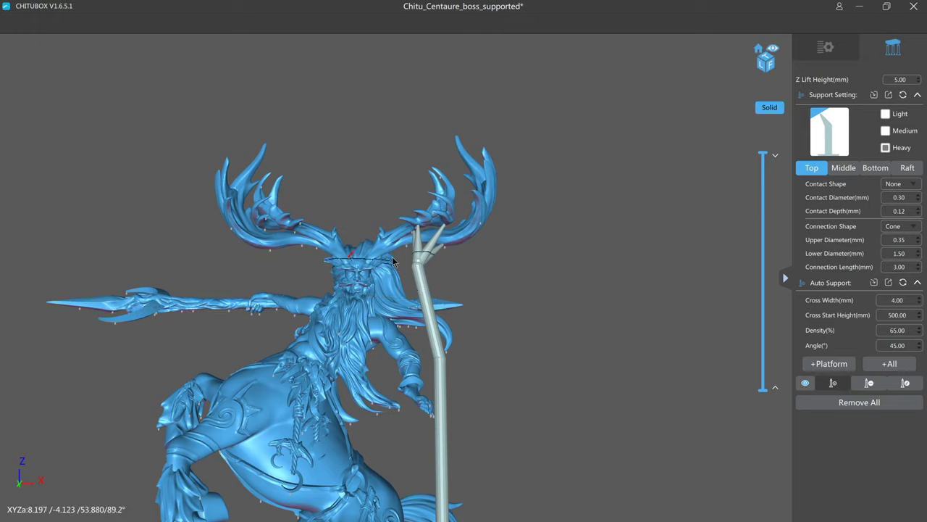
Step: Add a heavy support from the inner spikes of the spear-side antler to the body and shift its lower joint
right_drag(500, 267, 393, 294)
scroll(363, 265, up, 5)
middle_drag(362, 265, 442, 229)
right_drag(442, 230, 412, 236)
drag(411, 237, 390, 248)
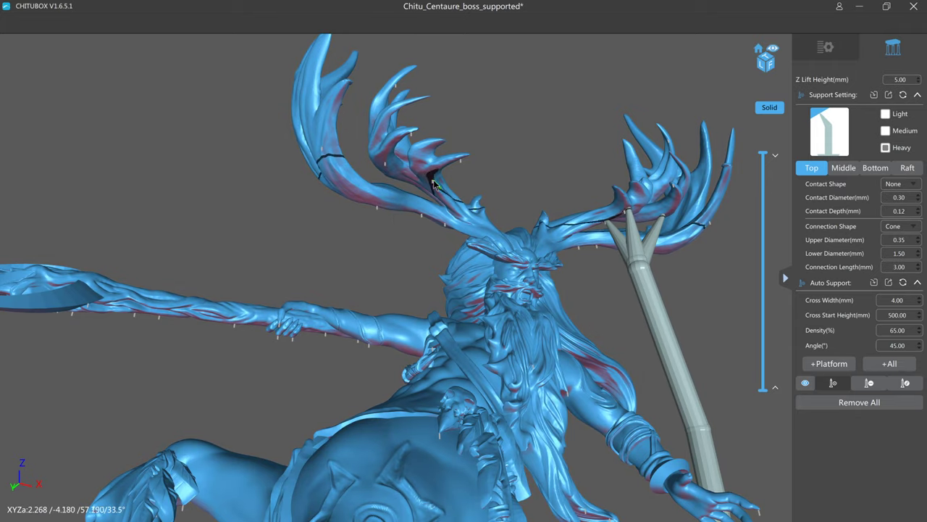
click(431, 179)
key(e)
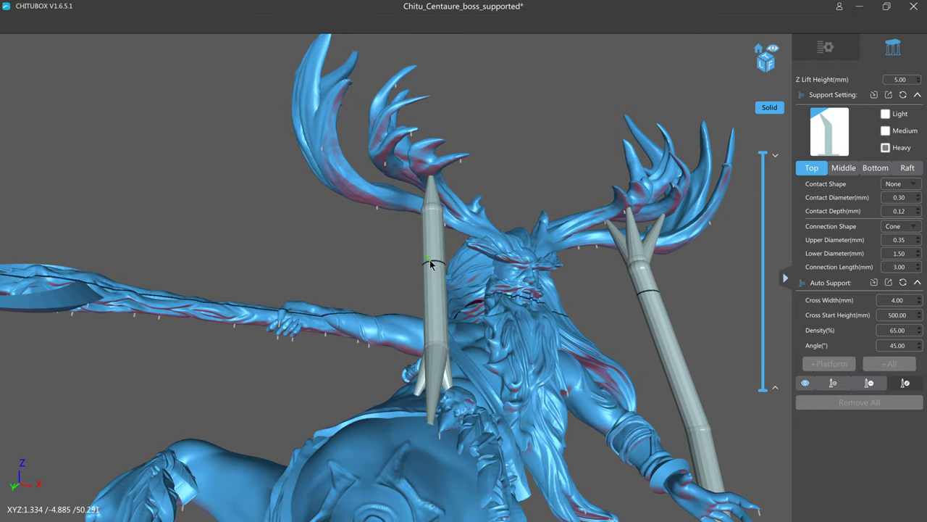
mouse_move(430, 260)
mouse_down()
mouse_move(352, 216)
mouse_move(364, 229)
mouse_move(455, 149)
mouse_move(432, 205)
mouse_move(484, 219)
mouse_move(425, 251)
mouse_move(453, 239)
mouse_move(428, 331)
mouse_up()
click(427, 387)
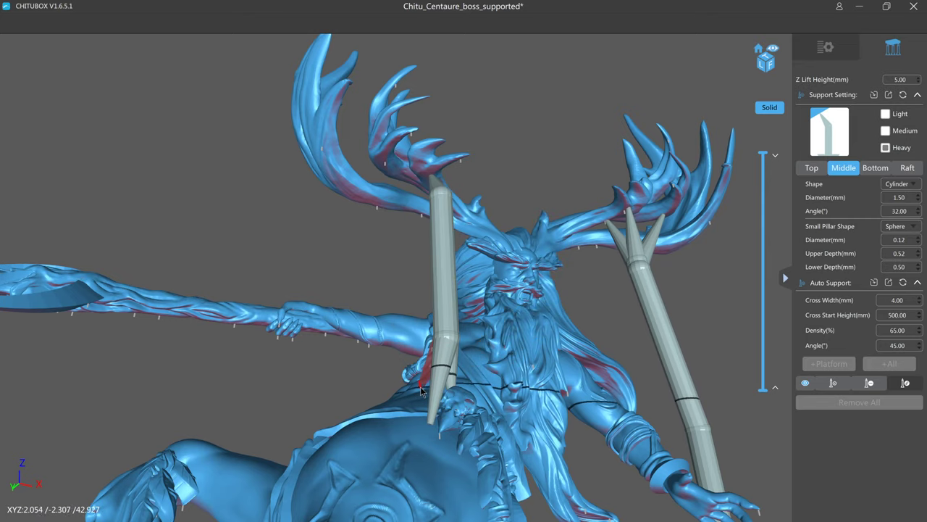
Step: Try different positions for the new support's middle pillar, swinging it away from the body while its ends stay attached
mouse_move(450, 280)
mouse_down()
mouse_move(373, 259)
mouse_move(391, 270)
mouse_move(369, 301)
mouse_move(584, 301)
mouse_move(500, 278)
mouse_move(590, 217)
mouse_move(623, 230)
mouse_move(395, 283)
mouse_move(426, 281)
mouse_move(410, 286)
mouse_up()
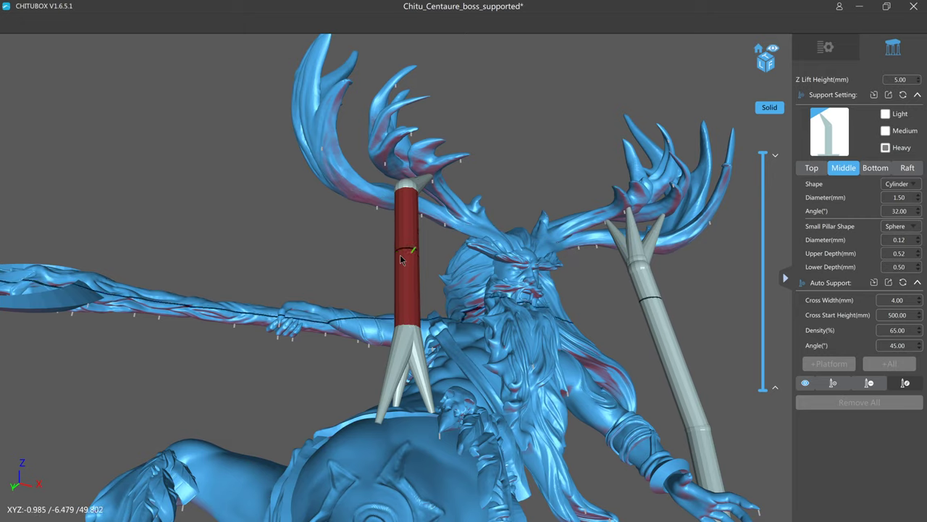
drag(410, 233, 305, 266)
right_drag(305, 266, 286, 256)
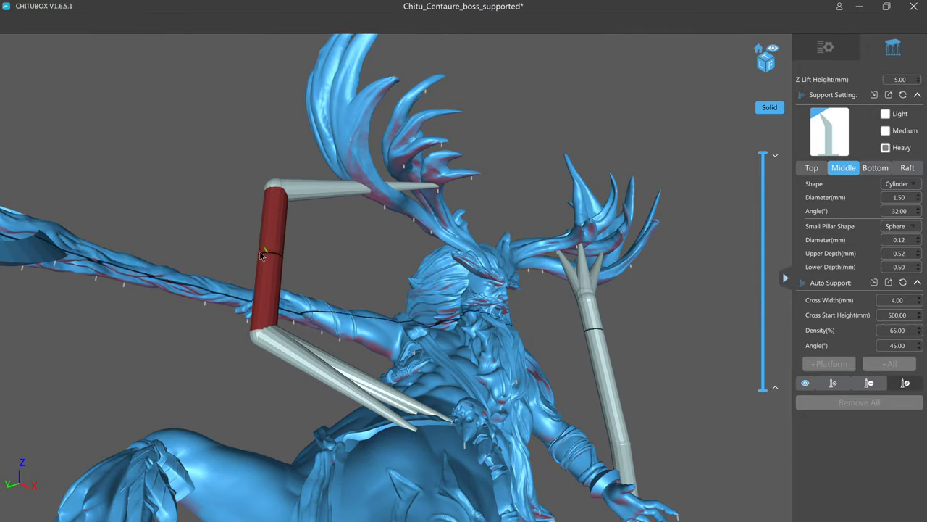
drag(267, 251, 499, 251)
right_drag(498, 251, 450, 247)
drag(408, 235, 376, 255)
Step: Delete the trial support beneath the spear-side antler and return to adding supports
key(d)
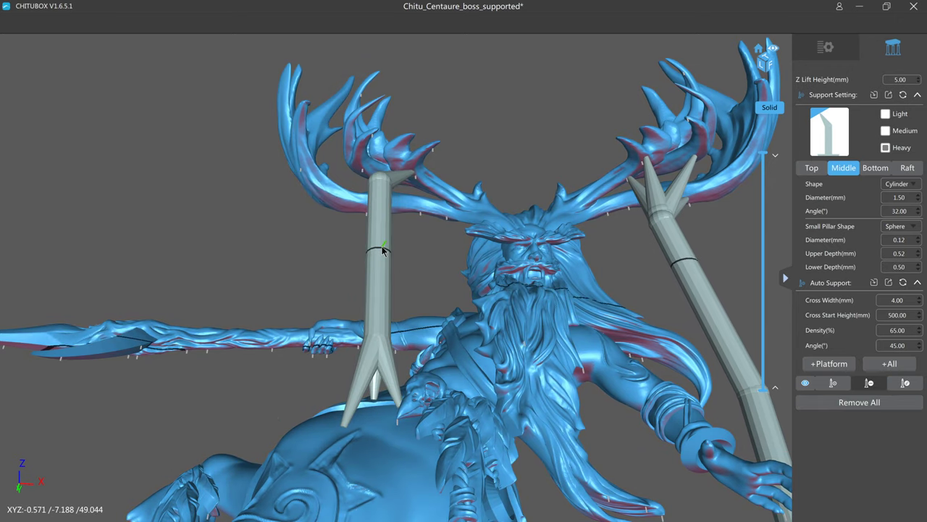
click(385, 250)
key(a)
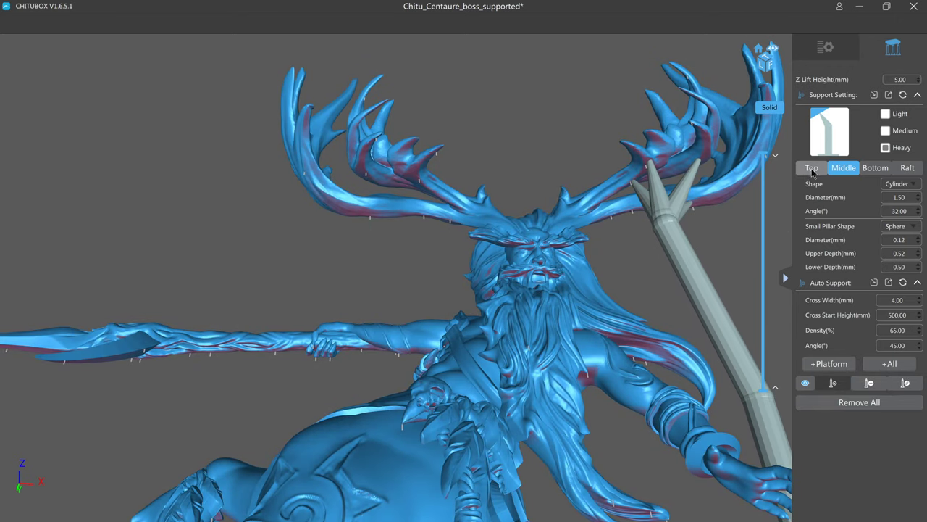
Step: Place a new heavy support beneath the spear-side antler's inner spikes and offset its middle pillar outward, clear of the body
click(812, 167)
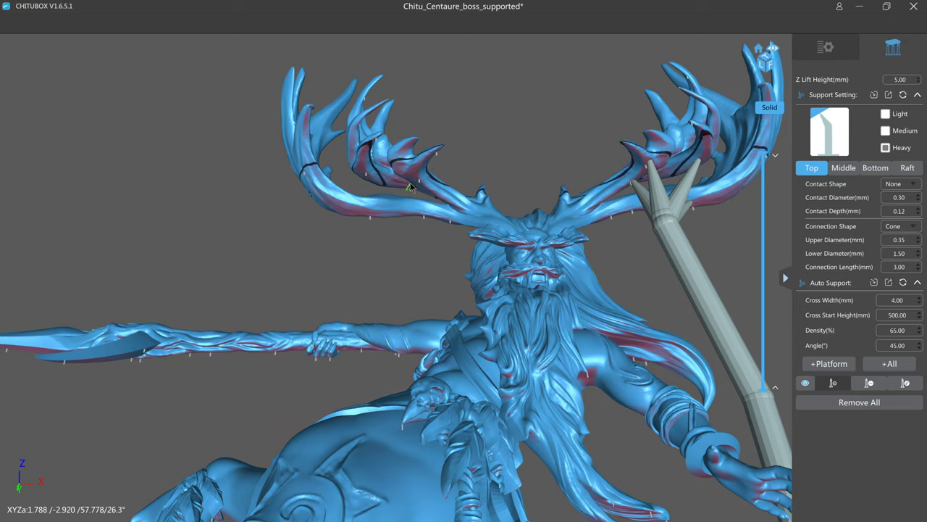
click(415, 174)
key(e)
drag(422, 248, 354, 233)
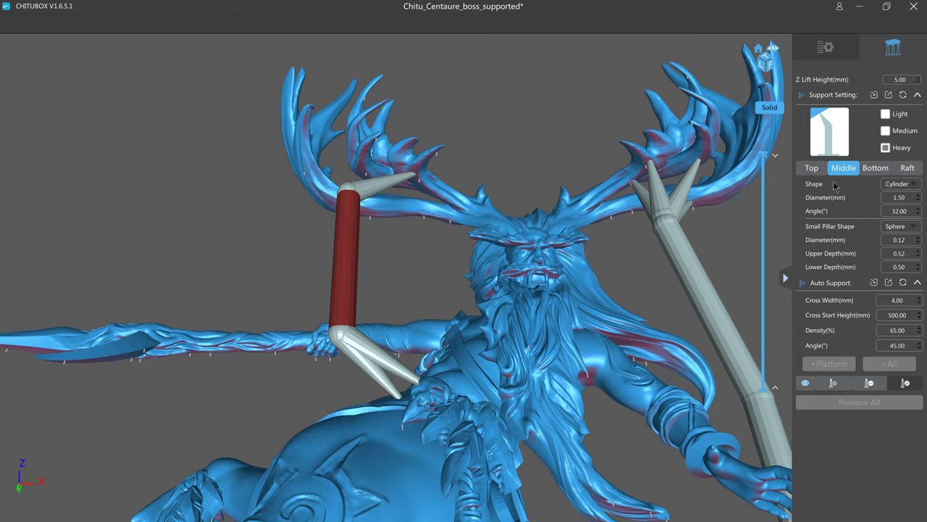
Step: Set the support's top segment to an upper diameter of 0.25 mm and a lower diameter of 1.40 mm
click(811, 167)
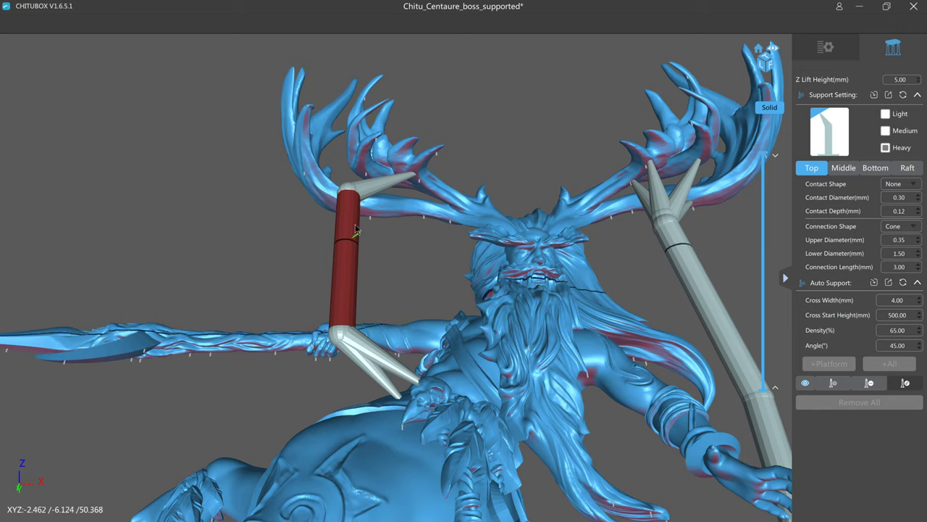
click(380, 183)
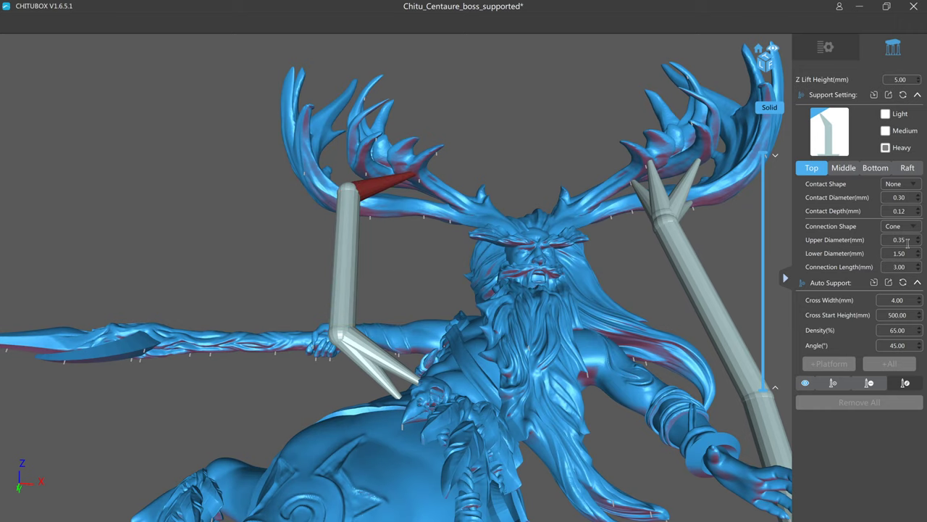
click(918, 242)
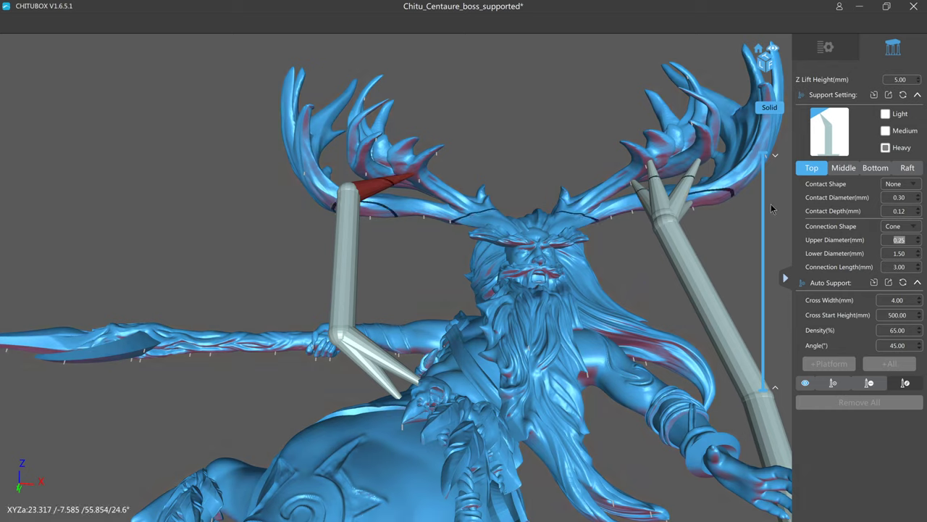
scroll(906, 255, down, 1)
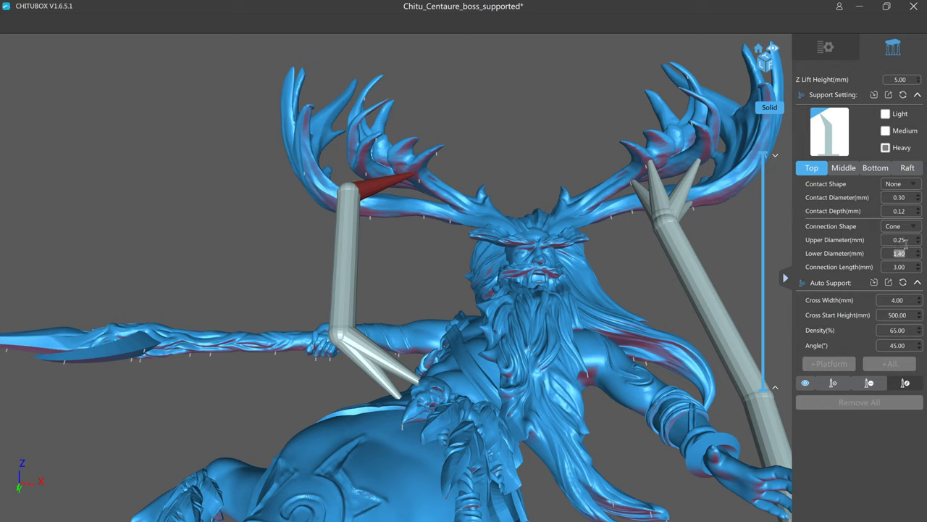
scroll(906, 249, up, 1)
double_click(905, 241)
Step: Reposition the support's lower legs onto the horse's back and adjust its upper joint
click(365, 368)
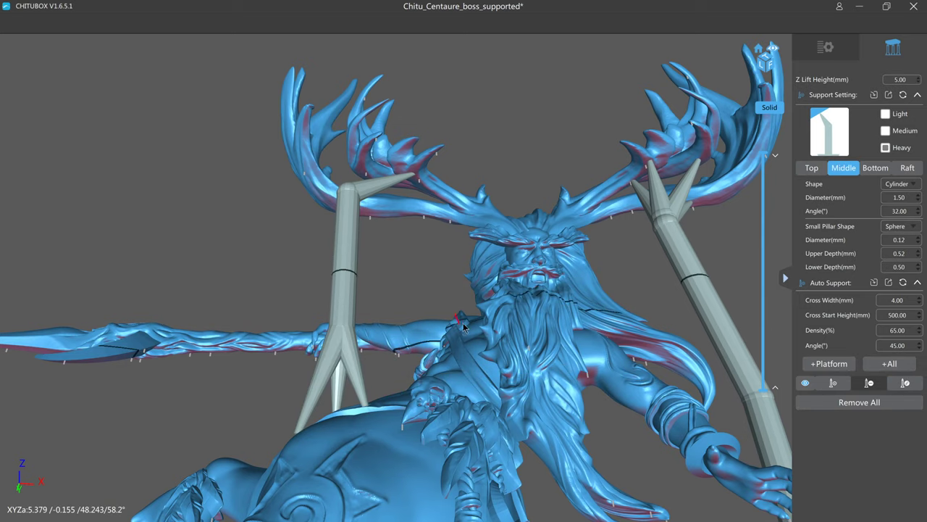
click(818, 167)
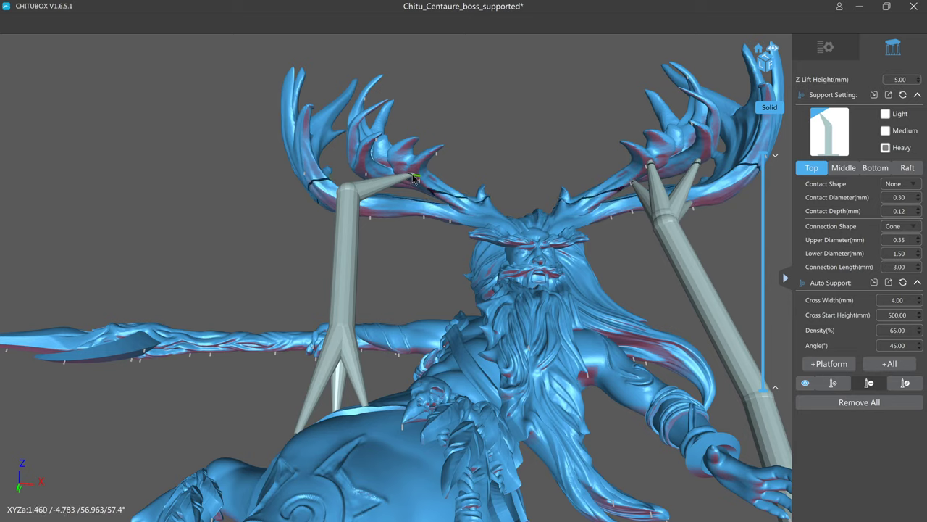
drag(323, 372, 368, 404)
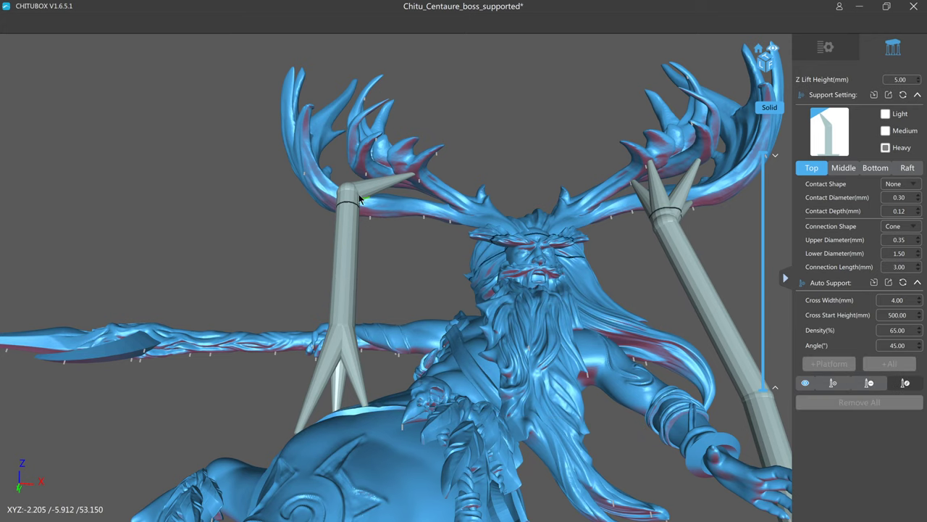
drag(350, 190, 364, 244)
Step: Move the support beside the tall trunk, reattach its tips and legs beneath the opposite antler, and undo the last adjustment
drag(348, 280, 699, 281)
middle_drag(702, 279, 656, 294)
drag(607, 284, 596, 187)
drag(573, 354, 625, 169)
drag(570, 260, 592, 181)
drag(568, 364, 660, 225)
drag(601, 313, 633, 286)
key(ctrl+z)
Step: Shift the branched support's pillar onto the upper end of the tall trunk support, then leave support editing
right_drag(591, 324, 581, 336)
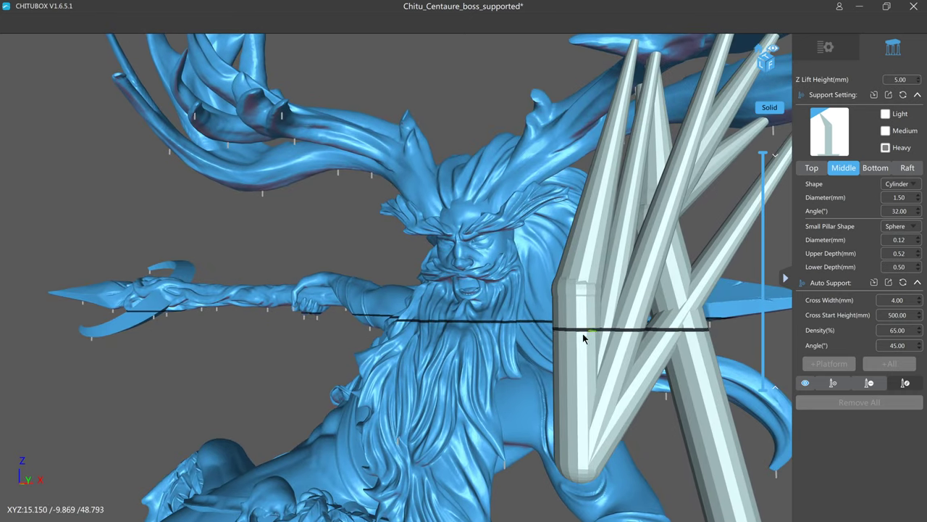
drag(581, 336, 593, 313)
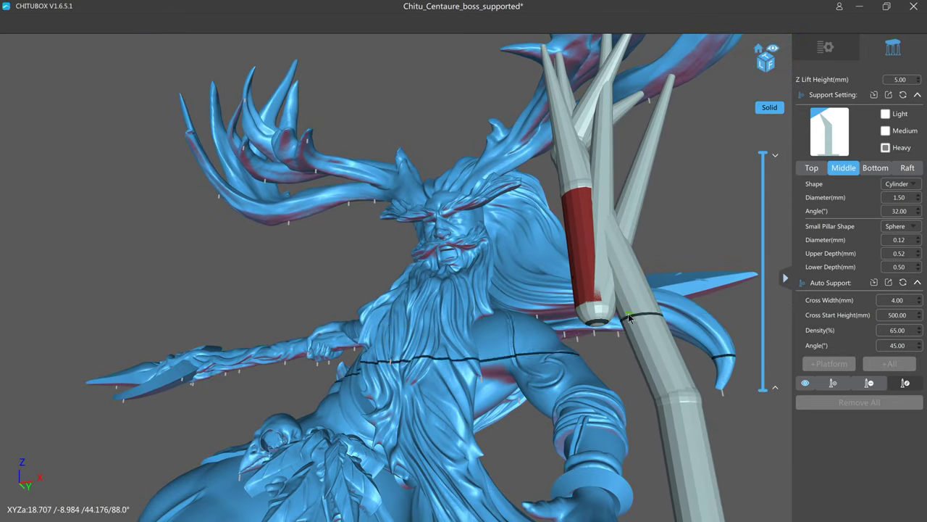
right_drag(628, 317, 661, 334)
drag(662, 332, 615, 321)
drag(465, 302, 445, 166)
key(Escape)
Step: Examine the branched support beneath the antler and along its trunk from several angles and distances
scroll(450, 174, down, 5)
right_drag(452, 174, 569, 233)
scroll(569, 233, up, 3)
drag(570, 233, 424, 258)
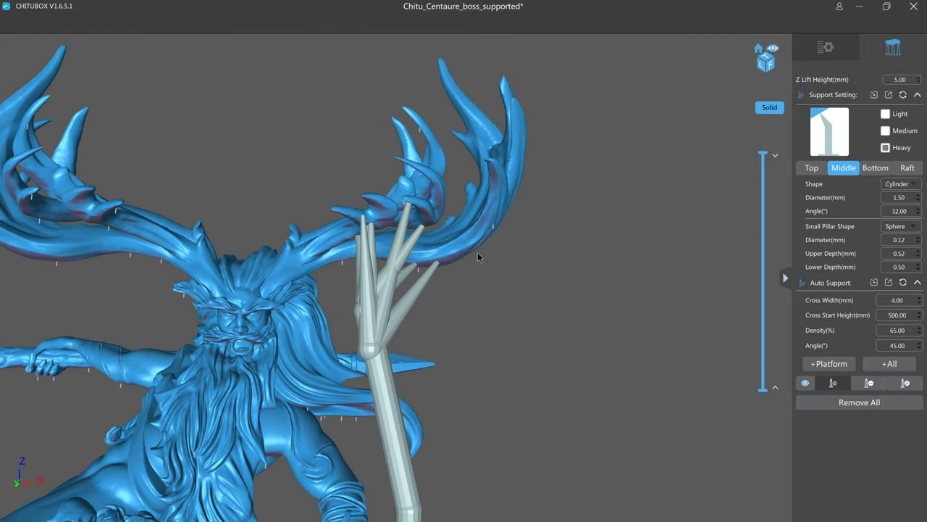
right_drag(476, 252, 462, 251)
scroll(462, 251, up, 2)
right_drag(364, 247, 412, 261)
scroll(443, 262, down, 3)
scroll(412, 262, up, 2)
scroll(412, 257, down, 4)
middle_drag(412, 257, 463, 172)
scroll(463, 173, up, 1)
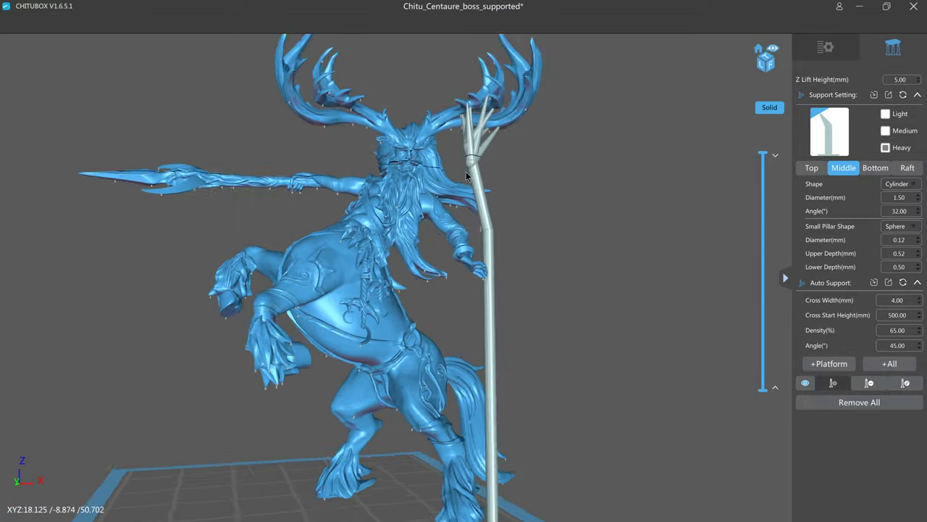
Step: Add a small pillar beneath the flap between the shoulder strap and the roped horn under the spear arm
scroll(452, 254, up, 3)
scroll(379, 265, up, 2)
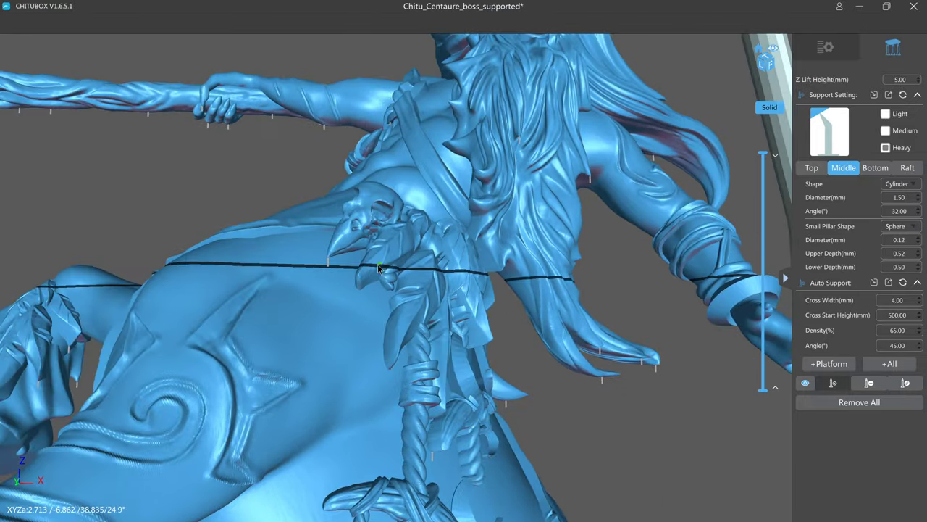
scroll(378, 265, down, 3)
right_drag(379, 264, 432, 274)
scroll(433, 274, up, 3)
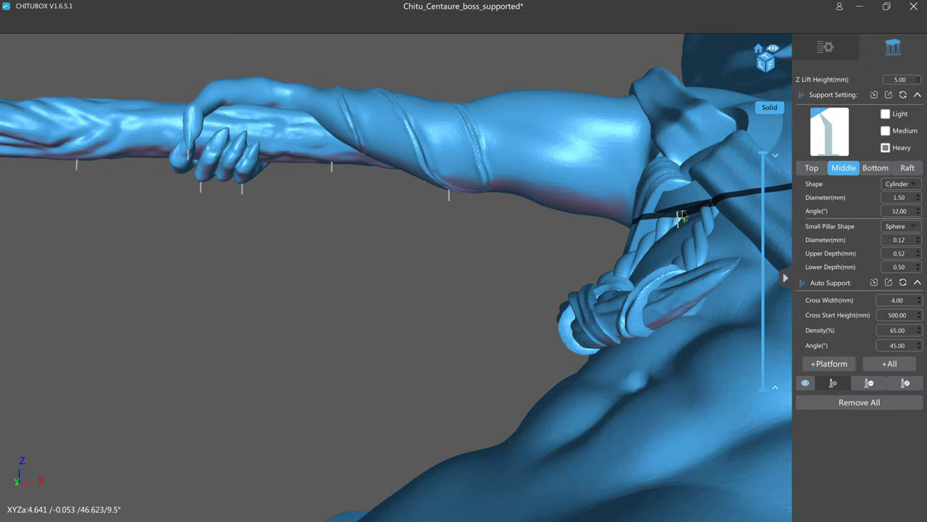
drag(685, 215, 664, 216)
scroll(662, 215, up, 4)
middle_drag(654, 216, 648, 231)
Step: Move the small pillar's ends so it spans from the upper spear arm to the shoulder strap
key(e)
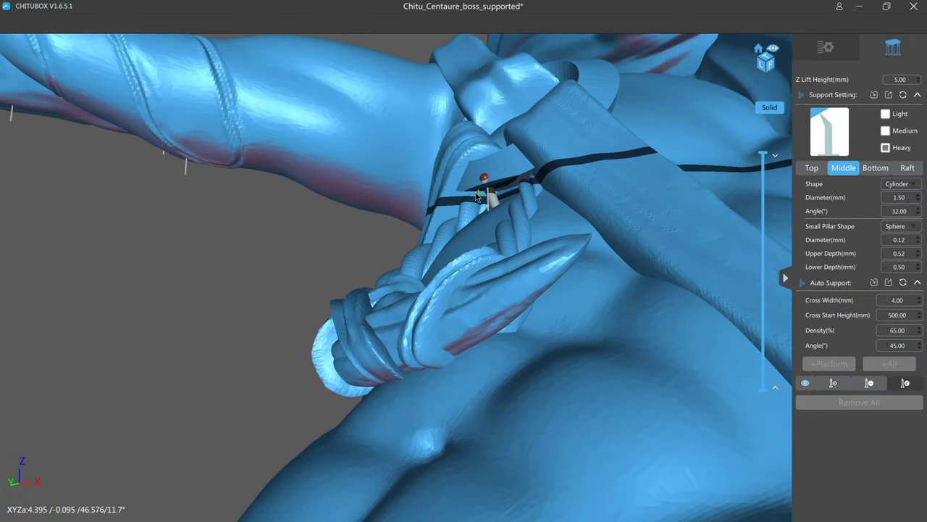
drag(455, 187, 187, 125)
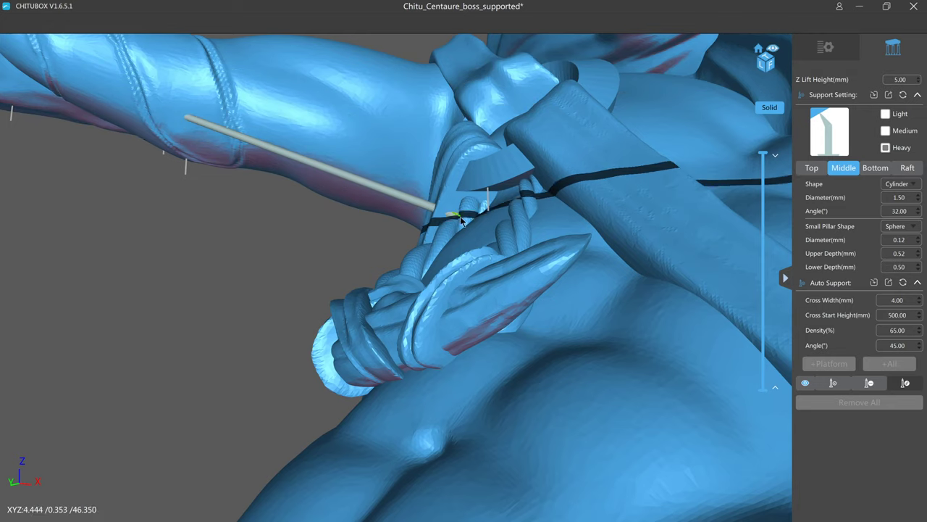
drag(453, 219, 466, 123)
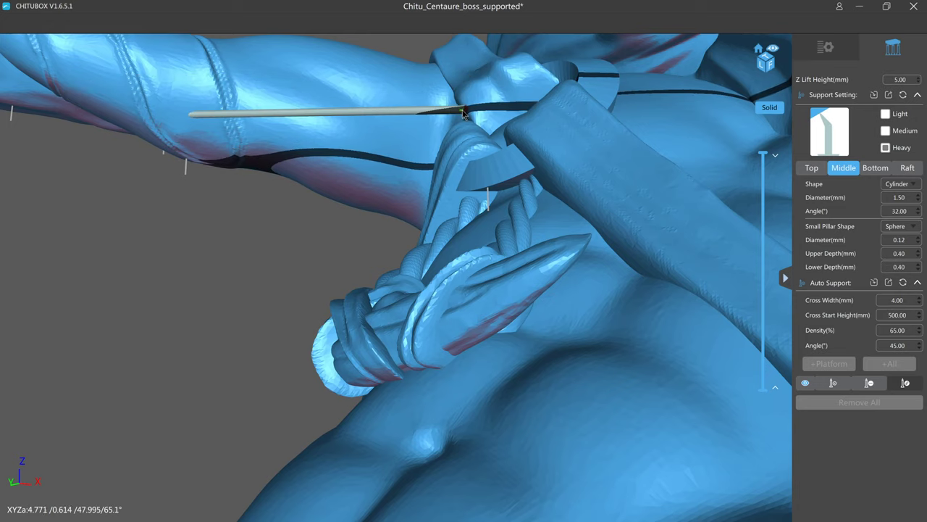
click(463, 110)
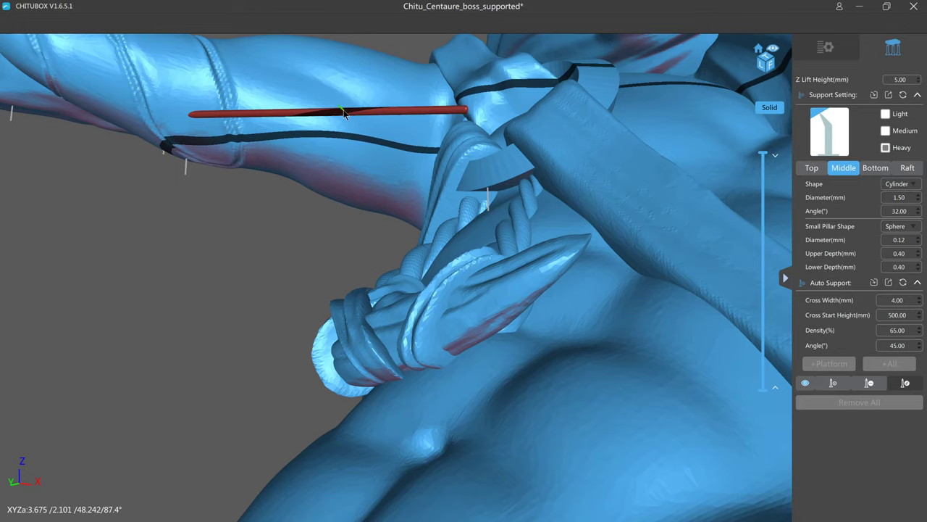
Step: Set the small pillar's upper and lower depths to 0.02 mm
right_drag(407, 133, 386, 144)
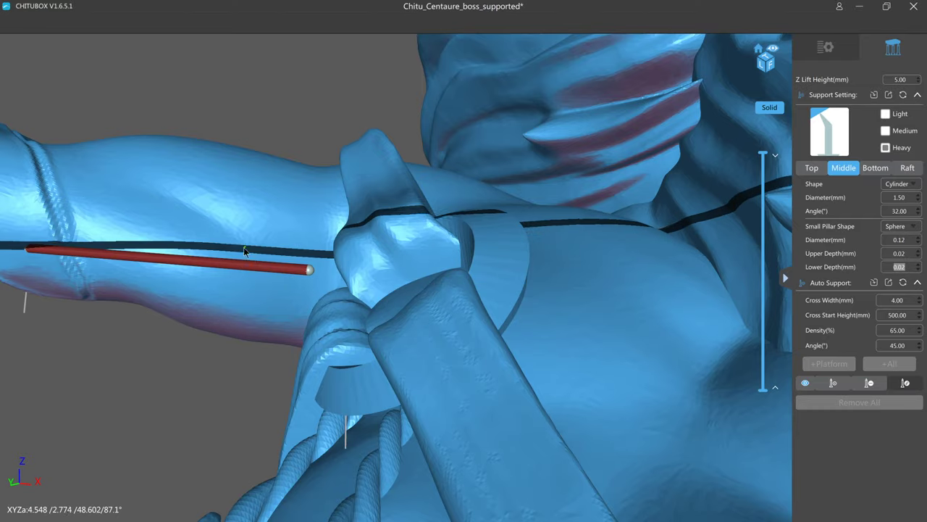
text(0.02)
right_drag(243, 247, 294, 281)
mouse_move(294, 281)
mouse_down()
mouse_move(294, 270)
mouse_move(301, 274)
mouse_up()
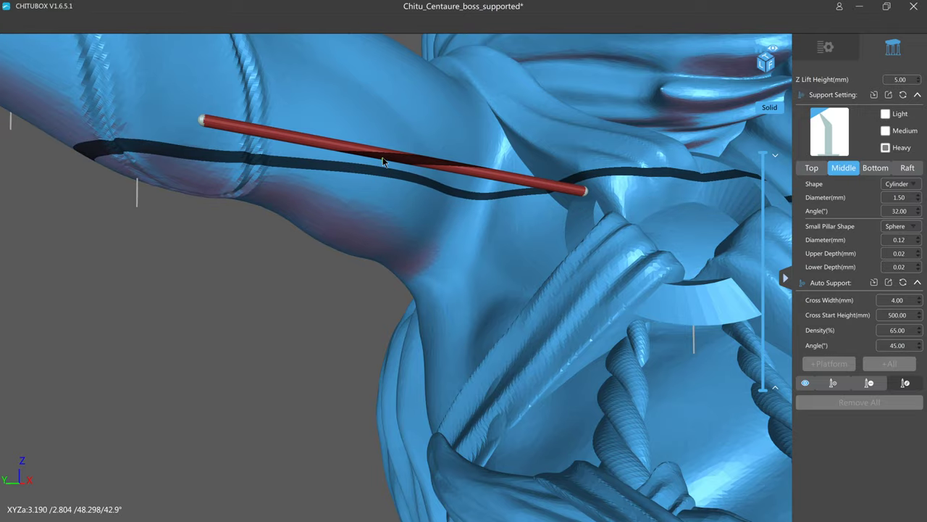
Step: Adjust the ends of the small pillar along the upper spear arm
drag(382, 153, 200, 121)
scroll(388, 171, up, 3)
right_drag(389, 161, 389, 172)
scroll(414, 136, down, 4)
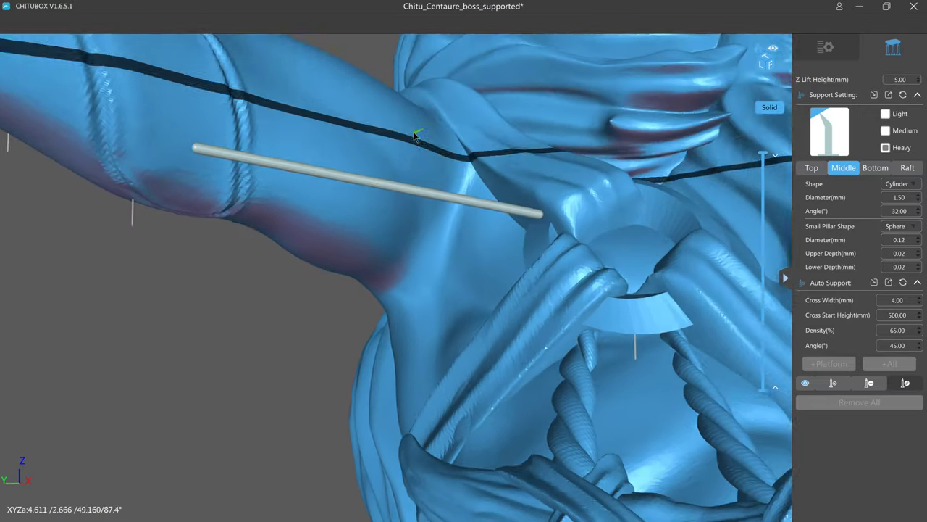
key(a)
drag(350, 221, 601, 278)
drag(521, 310, 173, 134)
Step: Connect the strapped horn under the arm to the back with a small pillar and set its upper depth to 0.22 mm
right_drag(172, 134, 186, 208)
scroll(336, 217, down, 5)
right_drag(292, 213, 468, 247)
key(a)
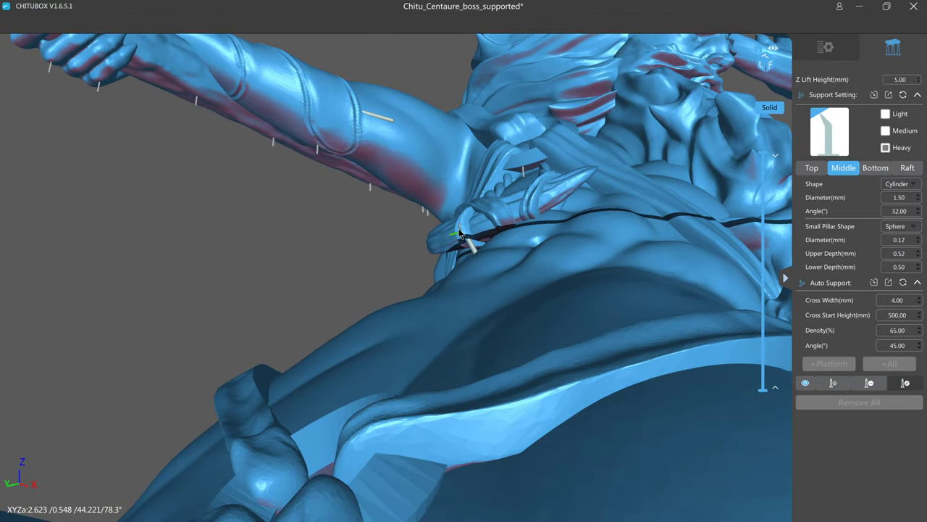
scroll(458, 228, up, 10)
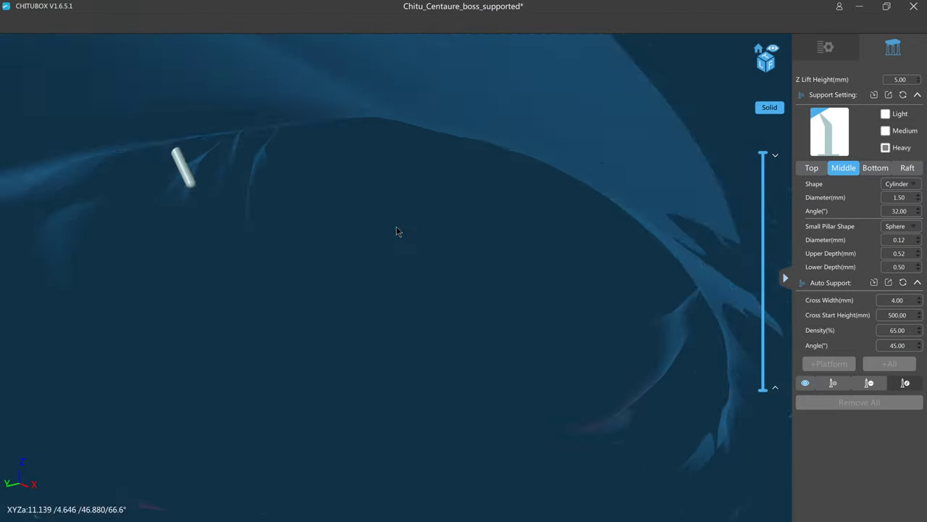
scroll(418, 233, down, 6)
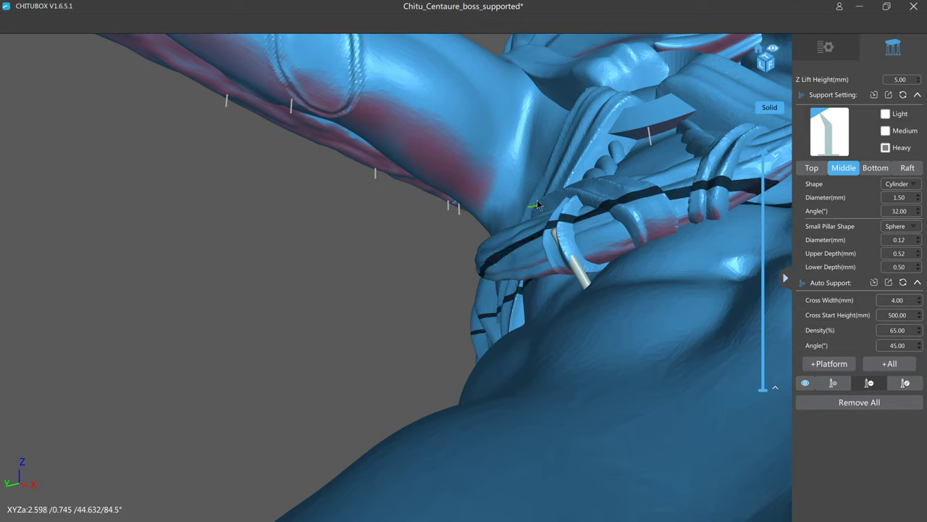
key(e)
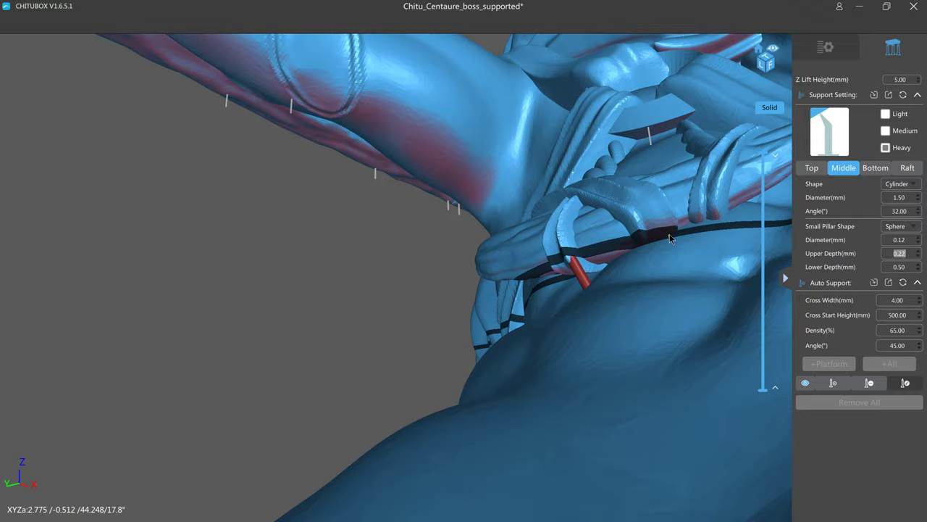
click(353, 246)
Step: Add small pillars between the horn's second strap wrapping and the back beneath it
right_drag(354, 247, 393, 268)
drag(393, 268, 301, 230)
key(ctrl)
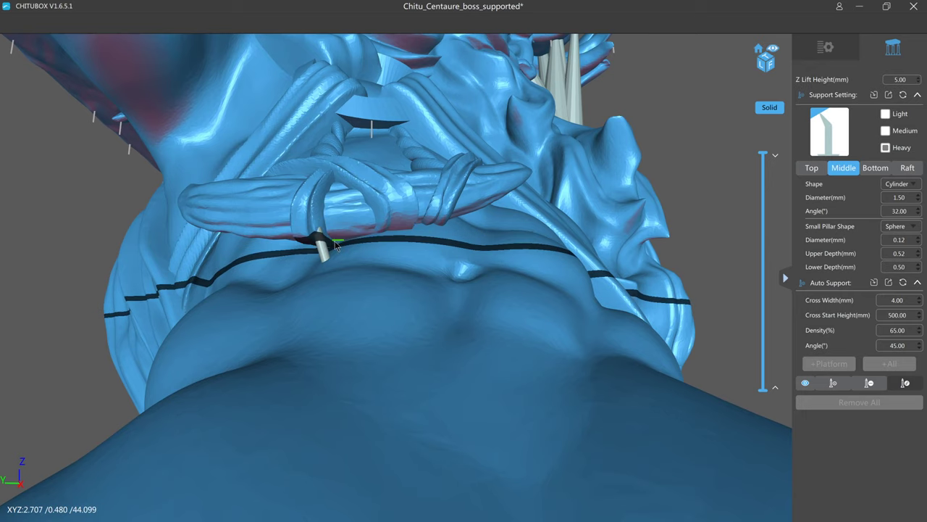
key(ctrl)
click(442, 220)
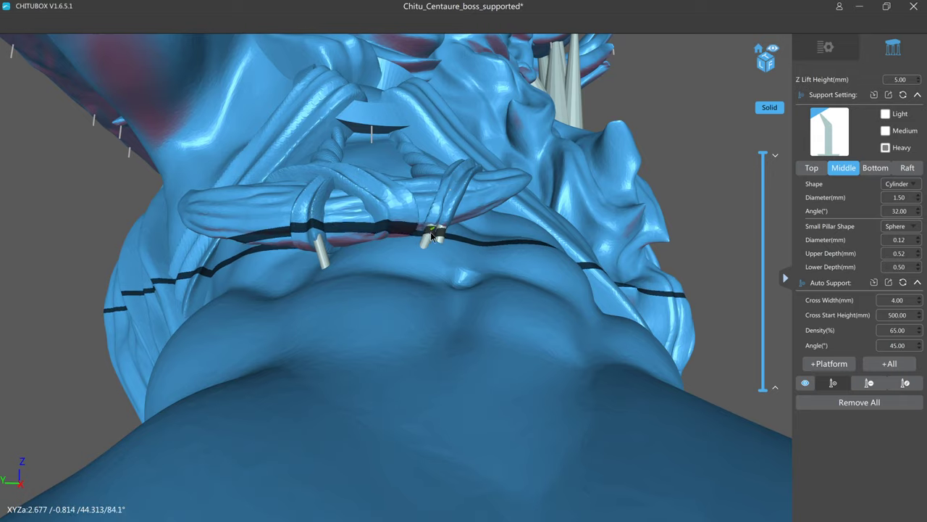
Step: Examine the small pillars between the strapped horn and the back from several angles and distances
middle_drag(553, 246, 487, 255)
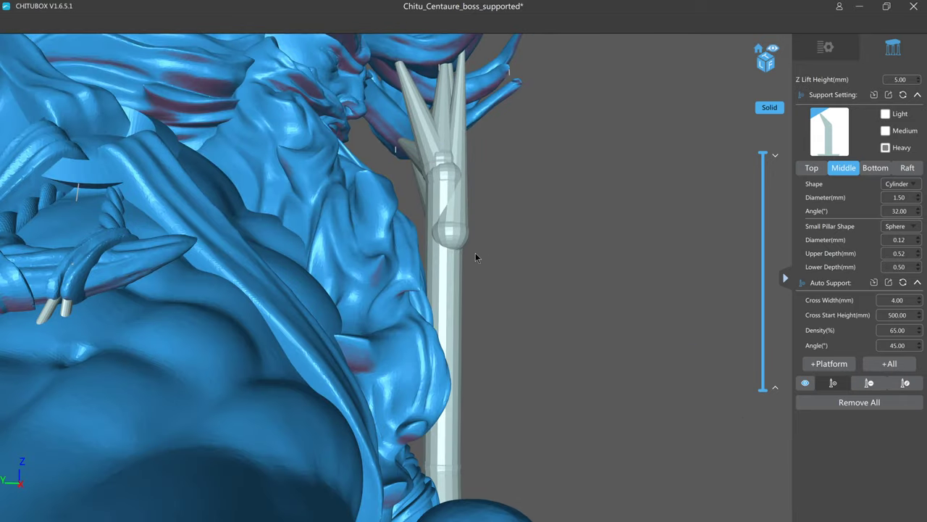
right_drag(474, 252, 536, 240)
scroll(542, 241, down, 10)
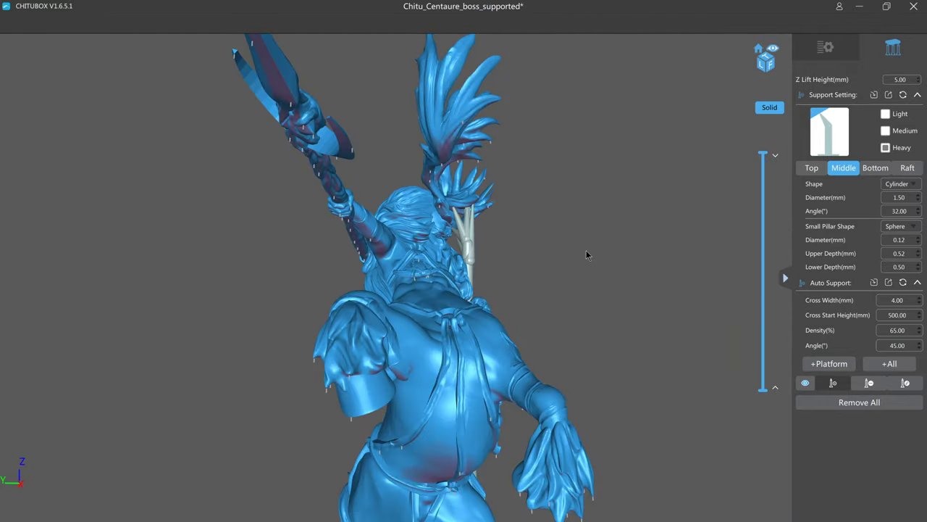
mouse_move(587, 253)
right_down()
mouse_move(551, 267)
mouse_move(586, 265)
right_up()
scroll(581, 268, up, 5)
scroll(577, 273, up, 5)
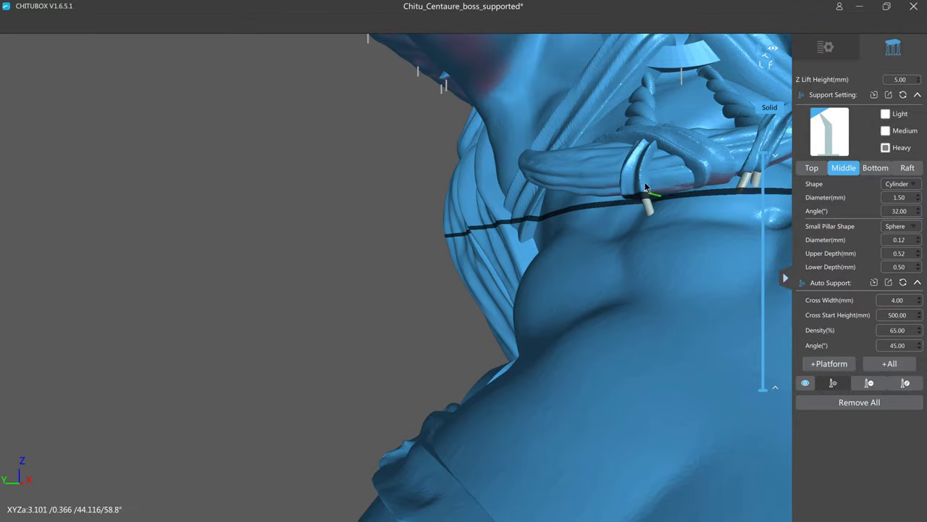
scroll(701, 169, down, 10)
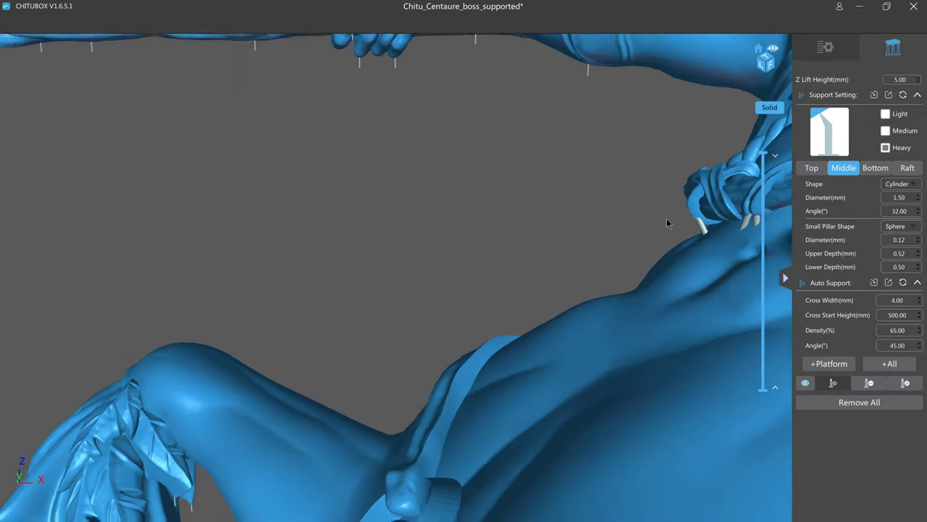
scroll(491, 187, up, 10)
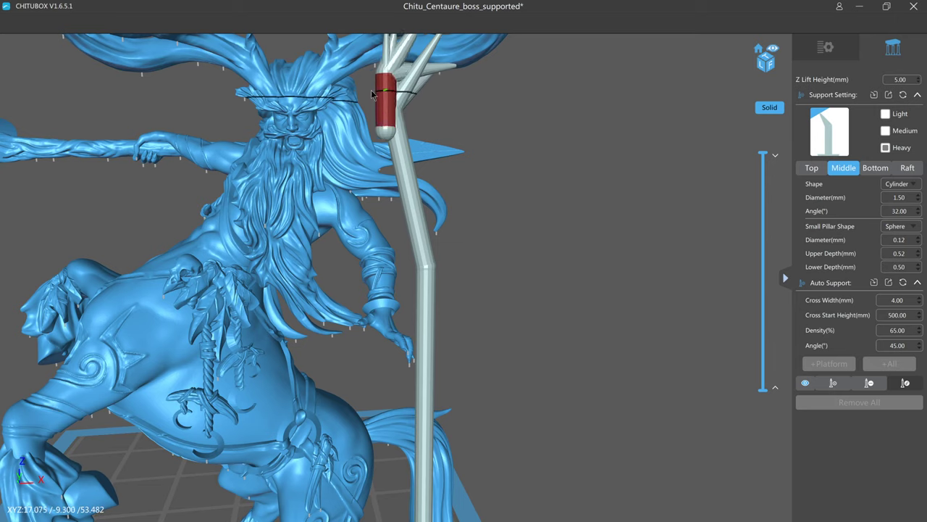
Step: Reposition the short branched pillar under the antler above the open hand, moving its trunk and lower joint outward in front of the antler
drag(363, 95, 580, 85)
middle_drag(579, 86, 537, 118)
drag(469, 168, 312, 171)
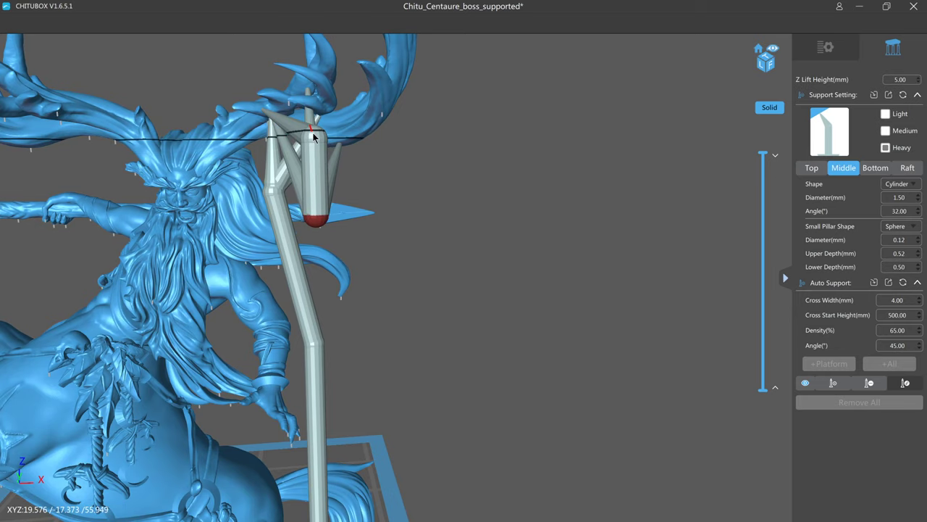
right_drag(316, 220, 414, 187)
drag(415, 188, 470, 127)
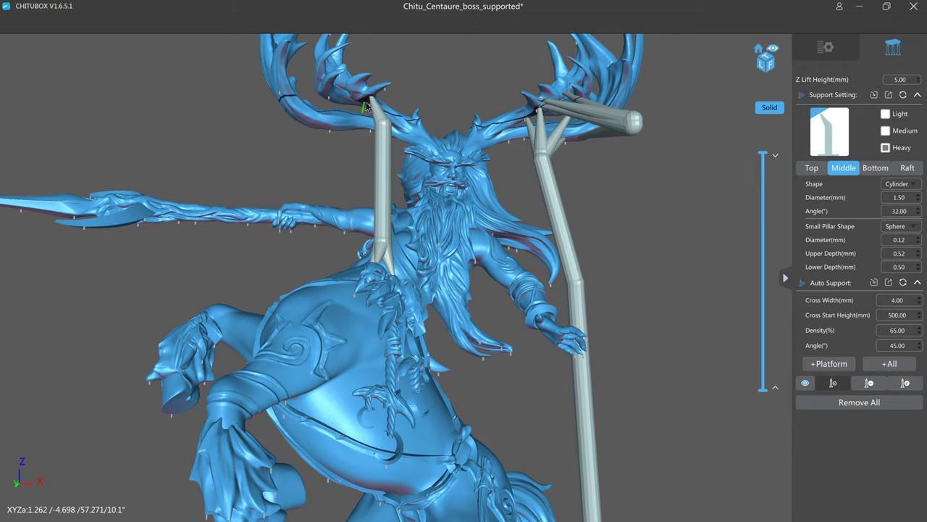
key(e)
drag(387, 147, 376, 130)
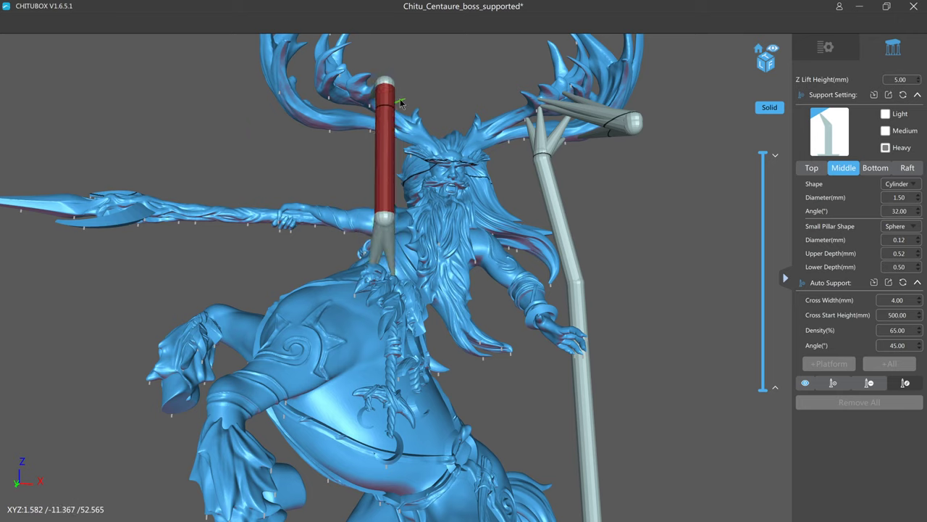
drag(406, 98, 371, 105)
ctrl+click(383, 129)
Step: Try to raise a platform-standing heavy support and attach its tip to the antler prongs above the spear arm
middle_drag(425, 91, 469, 62)
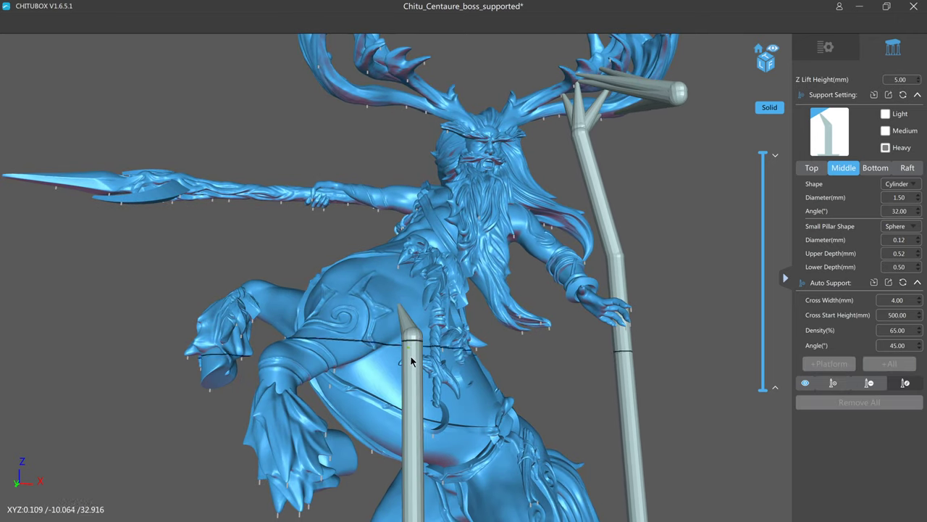
drag(411, 365, 459, 362)
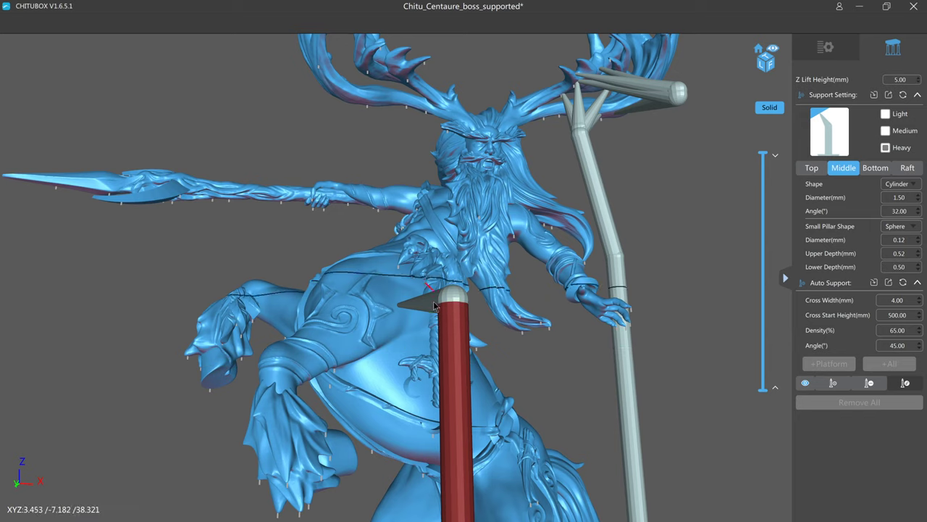
drag(452, 294, 462, 220)
drag(439, 257, 404, 77)
right_drag(448, 206, 487, 150)
drag(602, 179, 504, 187)
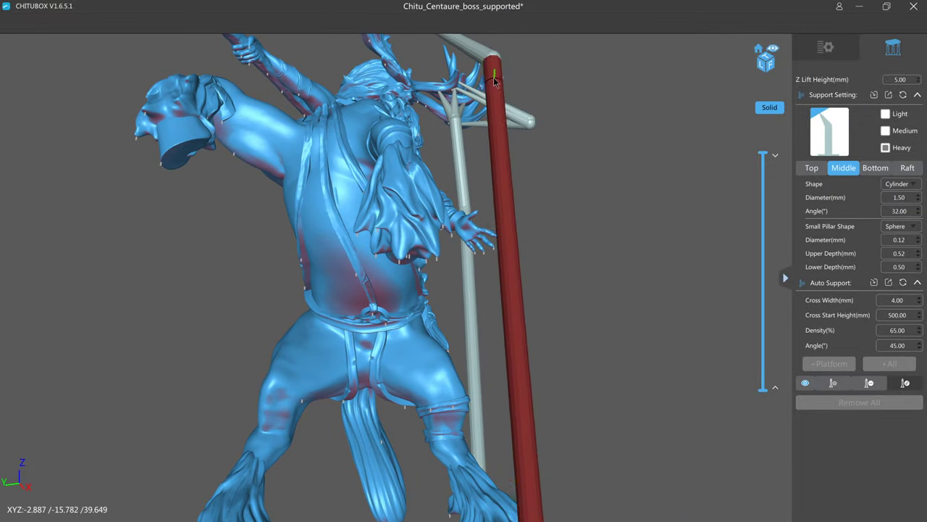
drag(492, 77, 470, 151)
right_drag(469, 151, 488, 187)
scroll(489, 188, up, 4)
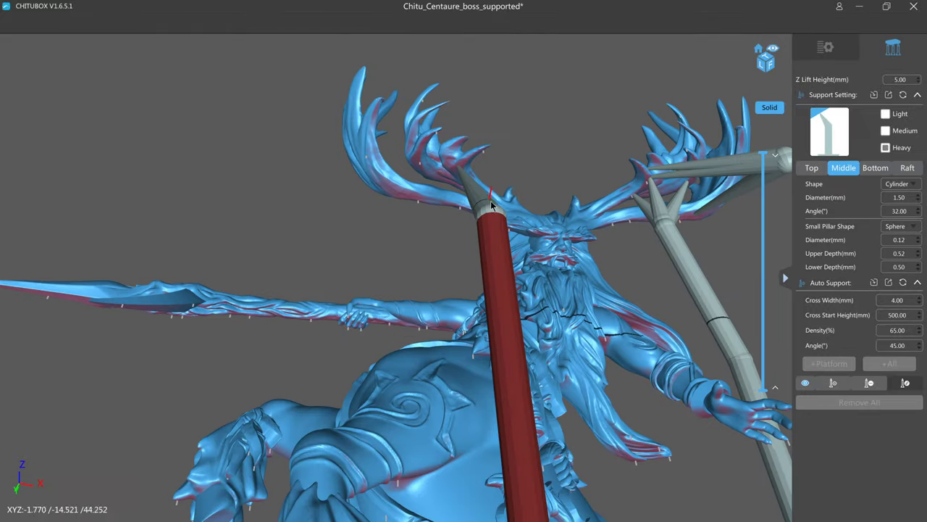
Step: Try to add a second heavy support beside it, aim its tip at the same antler prongs and lower both pillars into a shared trunk
shift+click(523, 195)
drag(527, 202, 456, 147)
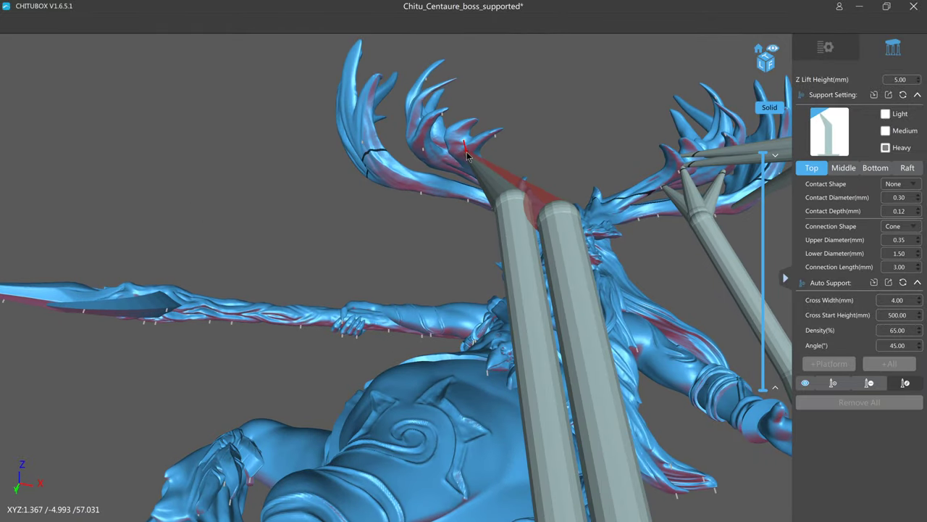
drag(556, 242, 507, 247)
shift+click(518, 190)
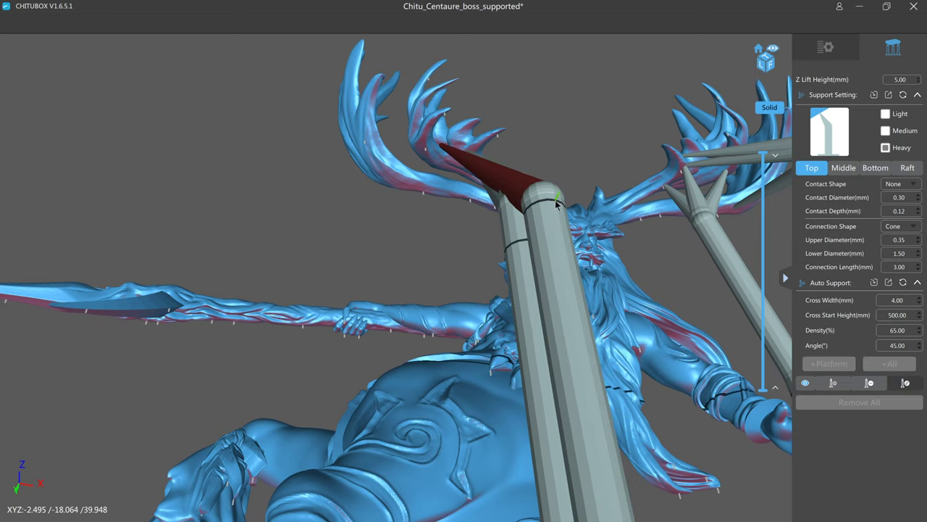
drag(555, 199, 543, 203)
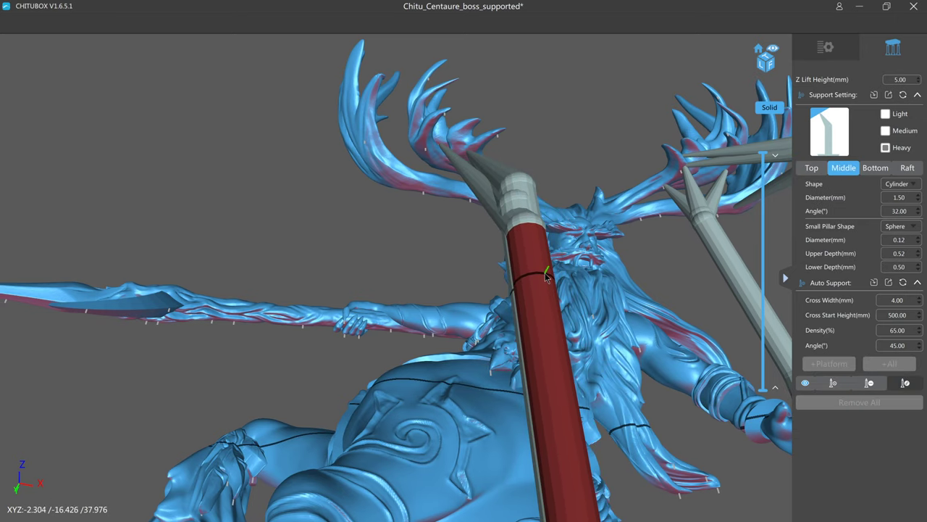
drag(545, 273, 530, 223)
right_drag(529, 222, 537, 243)
middle_drag(603, 306, 565, 304)
drag(537, 215, 529, 193)
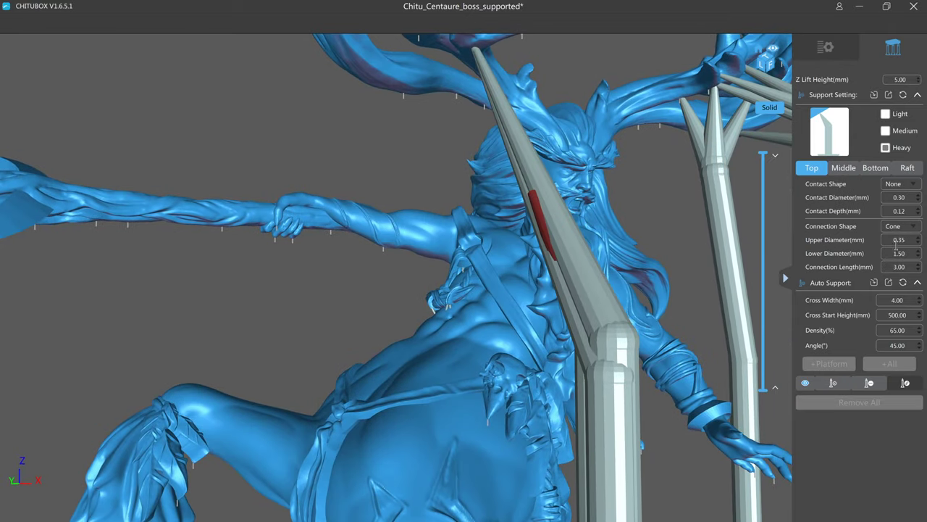
Step: Inspect the paired tall supports and remove them from the antler above the spear arm
right_drag(695, 207, 575, 197)
scroll(559, 185, up, 5)
right_drag(629, 125, 667, 155)
scroll(652, 248, down, 5)
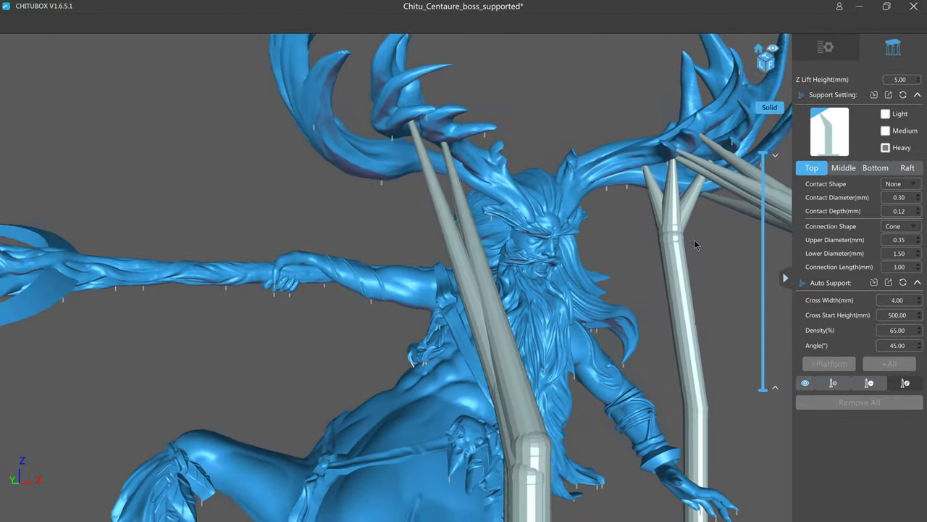
right_drag(694, 239, 702, 236)
right_drag(451, 319, 432, 252)
drag(432, 254, 409, 194)
click(504, 244)
click(504, 245)
click(495, 243)
middle_drag(481, 268, 501, 289)
drag(499, 292, 507, 210)
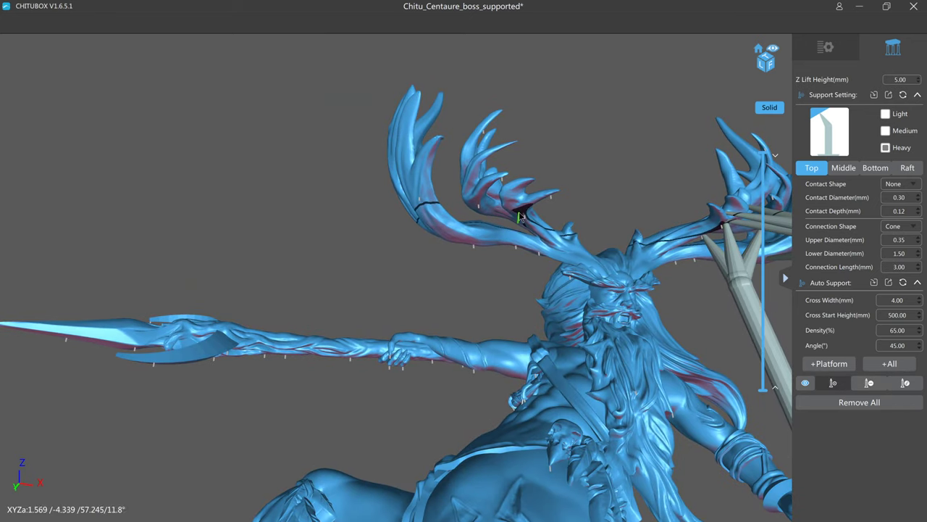
Step: Build a short branched heavy support under the antler prongs above the spear arm and extend its trunk downward
click(520, 216)
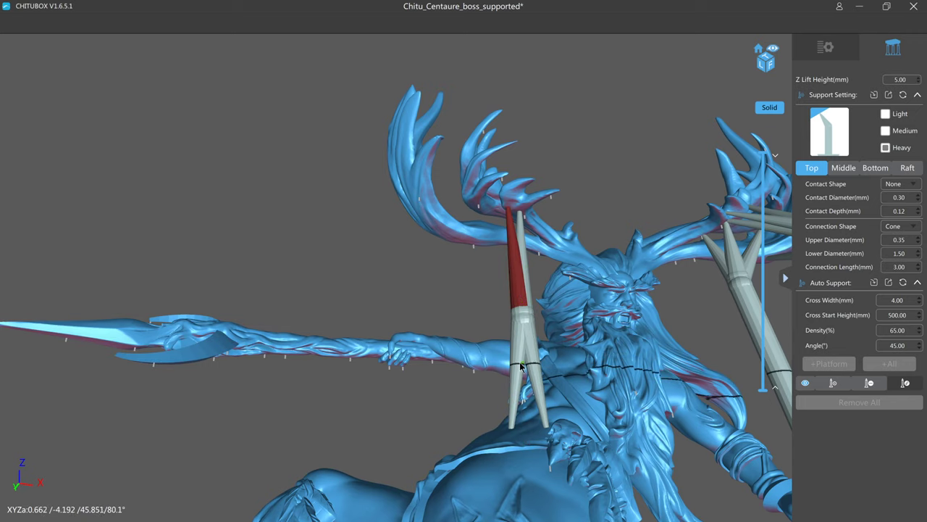
click(478, 209)
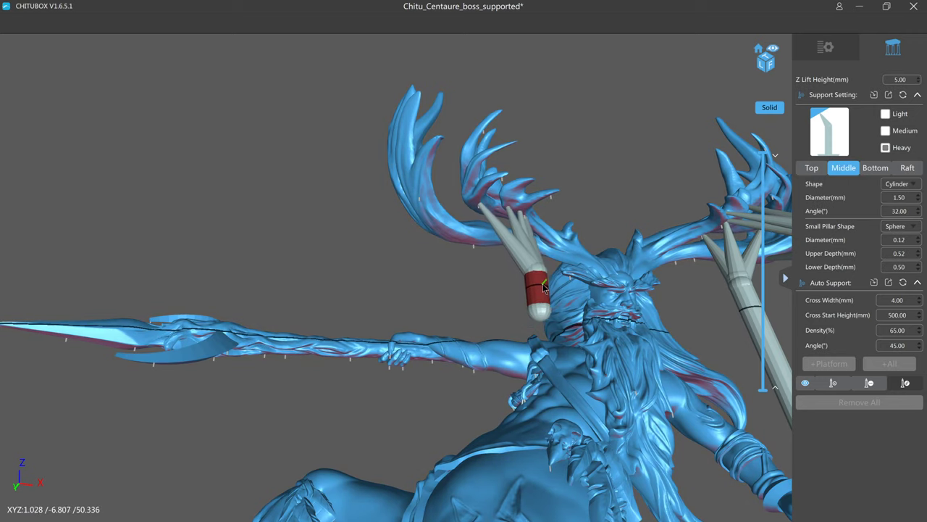
drag(544, 286, 547, 324)
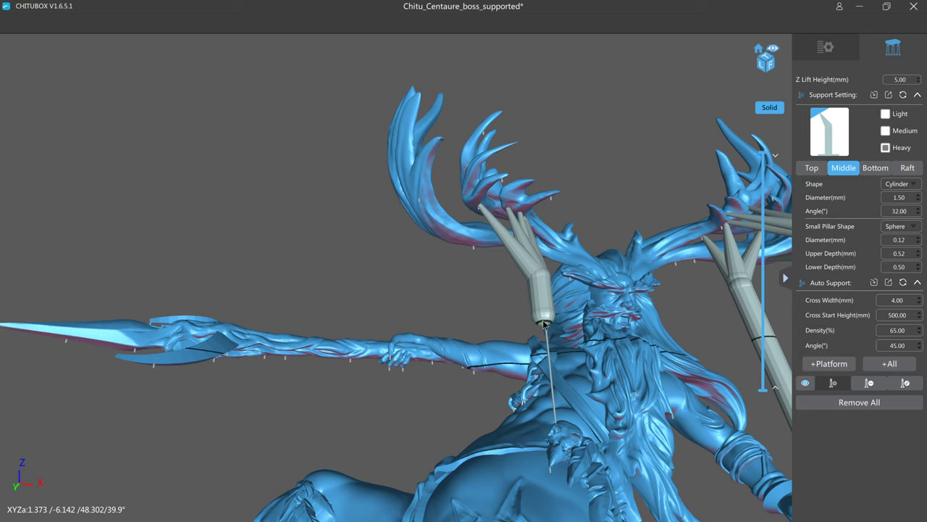
Step: Add a heavy support under the branched cluster's lower joint and route its pillar clear of the body down to the platform
click(546, 322)
middle_drag(545, 322, 536, 301)
drag(537, 305, 579, 338)
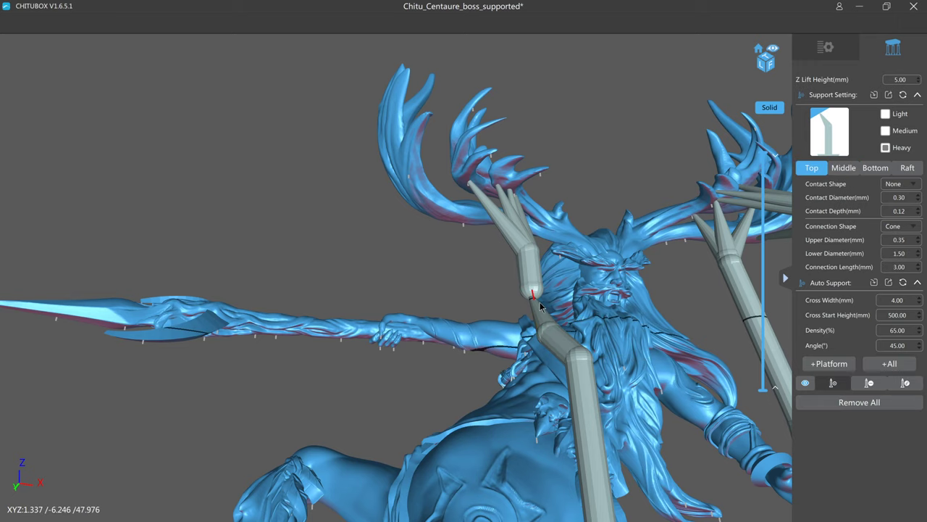
right_drag(605, 297, 484, 243)
right_drag(455, 355, 451, 311)
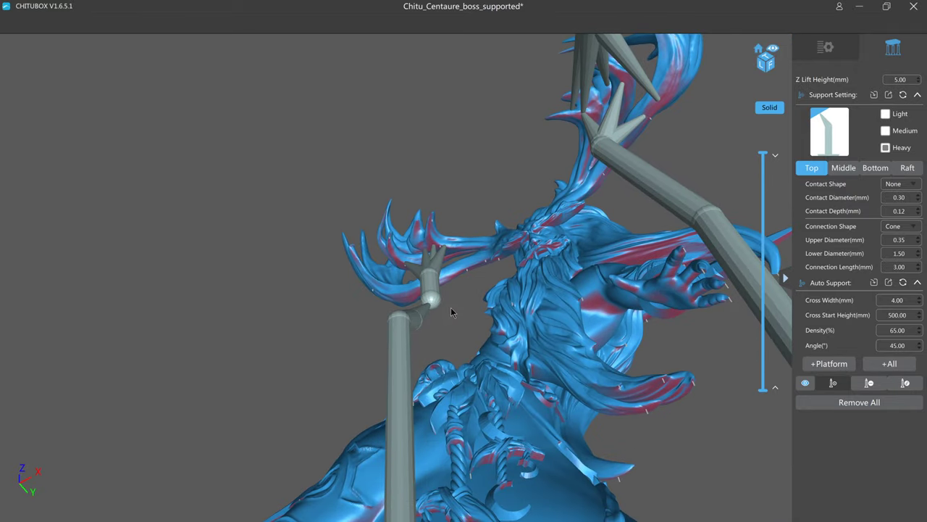
Step: Set the cone joining the branched cluster to the platform pillar to a 0.65 mm upper diameter and 0.32 mm contact depth
scroll(435, 313, up, 5)
drag(433, 313, 340, 257)
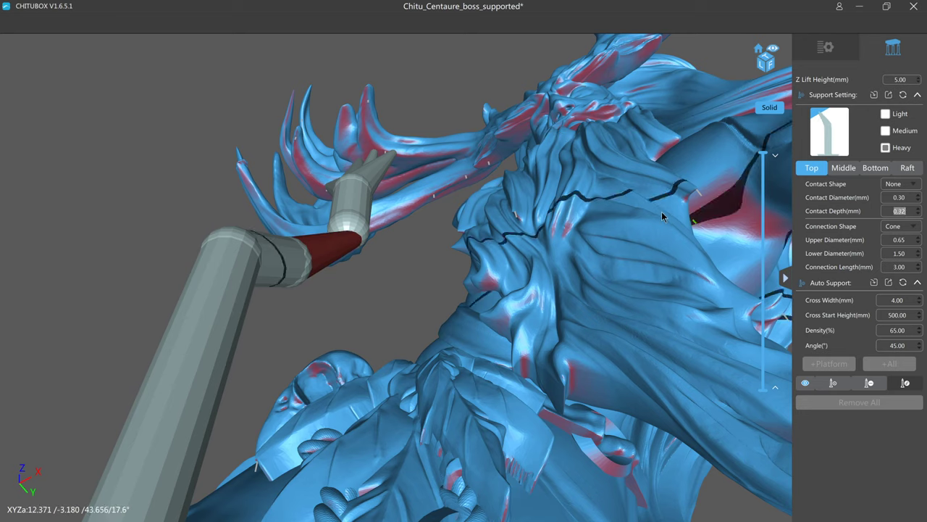
key(Up)
key(Up)
key(Up)
key(Up)
key(Up)
key(Up)
key(Up)
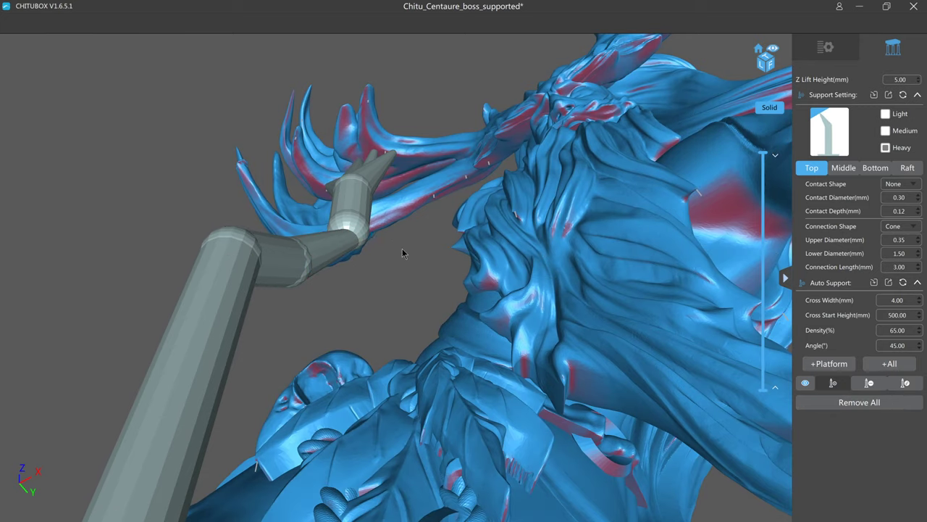
Step: Examine the joint between the branched antler cluster and its platform pillar from several angles
scroll(403, 282, up, 10)
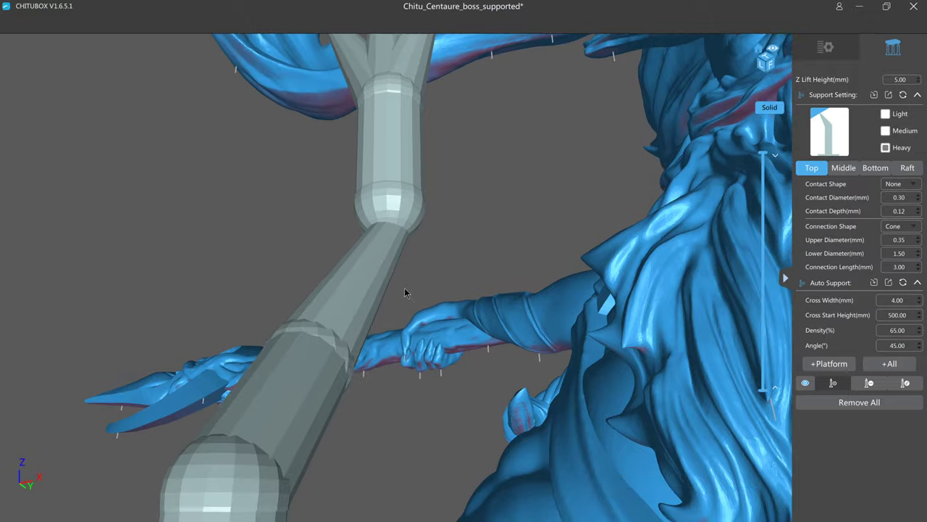
scroll(364, 217, down, 7)
right_drag(370, 233, 404, 233)
scroll(377, 244, up, 7)
scroll(371, 246, down, 3)
middle_drag(372, 246, 322, 348)
right_drag(322, 347, 339, 361)
click(327, 334)
middle_drag(360, 390, 338, 345)
key(ctrl+z)
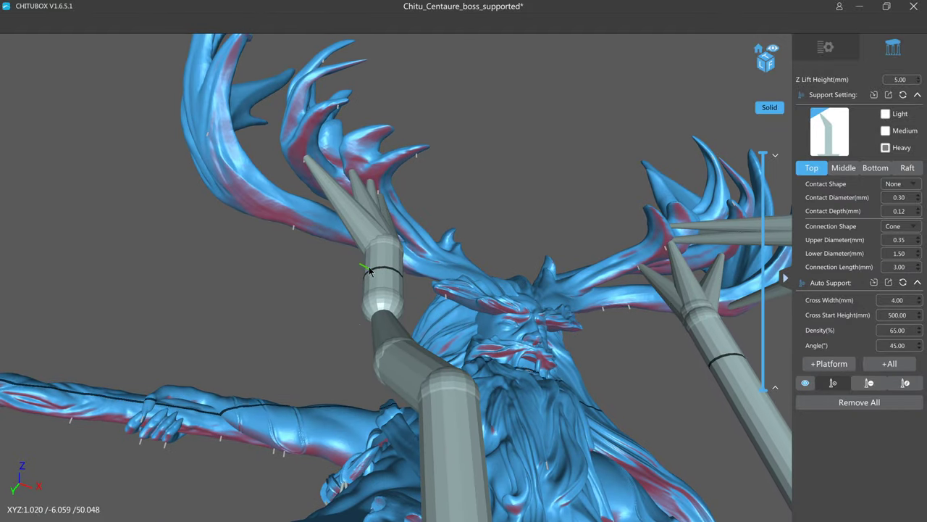
Step: Add a heavy support beneath the curve of the outer antler branch above the spear arm and adjust its upper trunk
middle_drag(284, 210, 286, 219)
click(285, 217)
mouse_move(290, 289)
middle_down()
mouse_move(282, 109)
mouse_move(304, 427)
mouse_move(308, 287)
middle_up()
double_click(324, 250)
drag(324, 249, 349, 267)
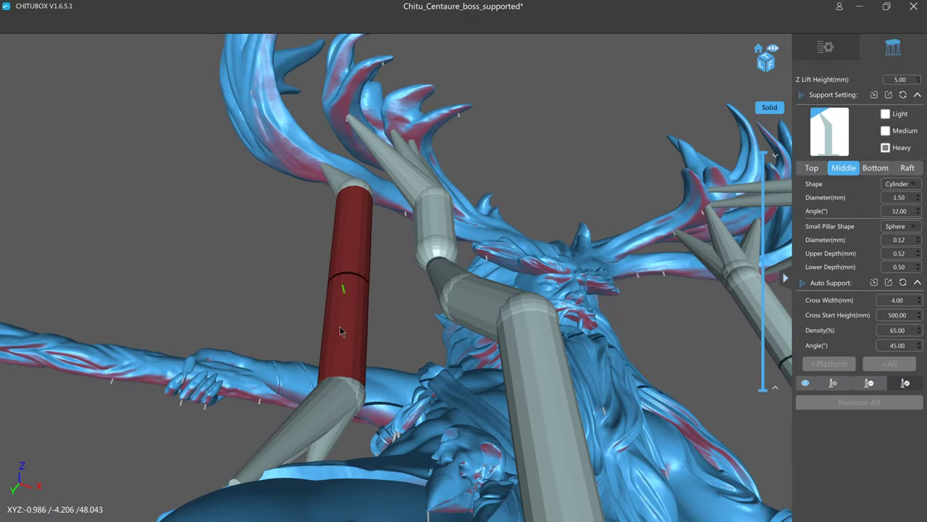
Step: Try to shorten this support's trunk and fan additional tips from it along the underside of the outer antler branch
drag(336, 386, 275, 169)
click(303, 168)
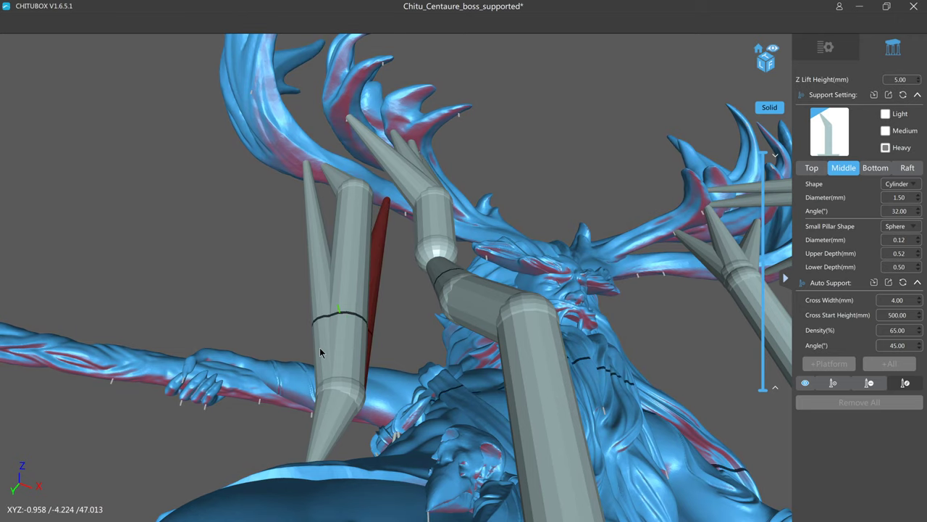
click(332, 427)
click(407, 216)
scroll(404, 225, up, 3)
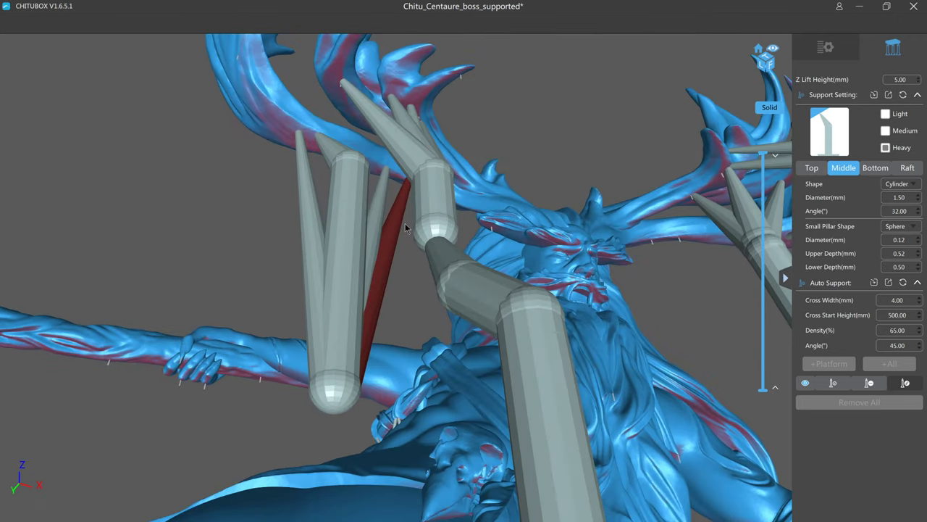
right_drag(404, 226, 406, 238)
drag(336, 216, 412, 213)
right_drag(412, 213, 421, 249)
key(ctrl+z)
middle_drag(421, 249, 423, 284)
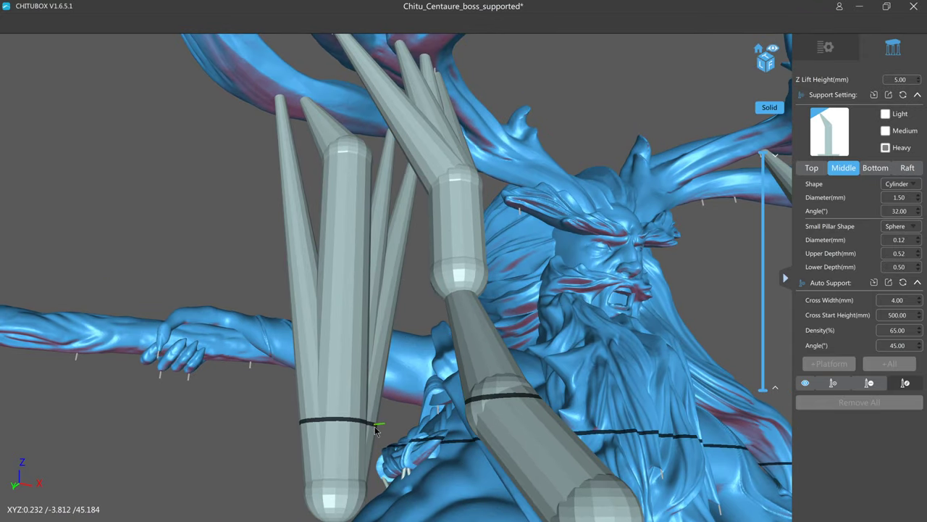
Step: Merge the outer antler branch's supports into the trunk of the branched cluster beside the head, giving that branch two tips
drag(353, 487, 379, 242)
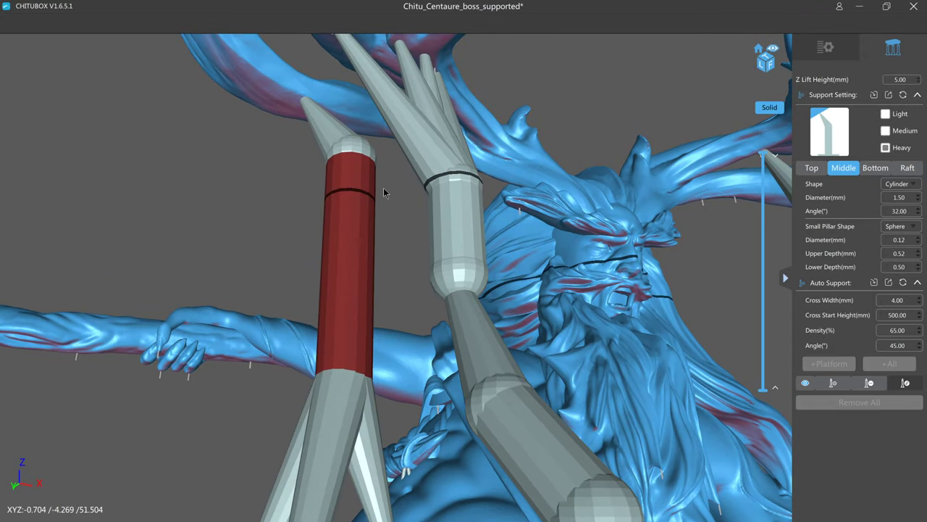
scroll(408, 236, down, 5)
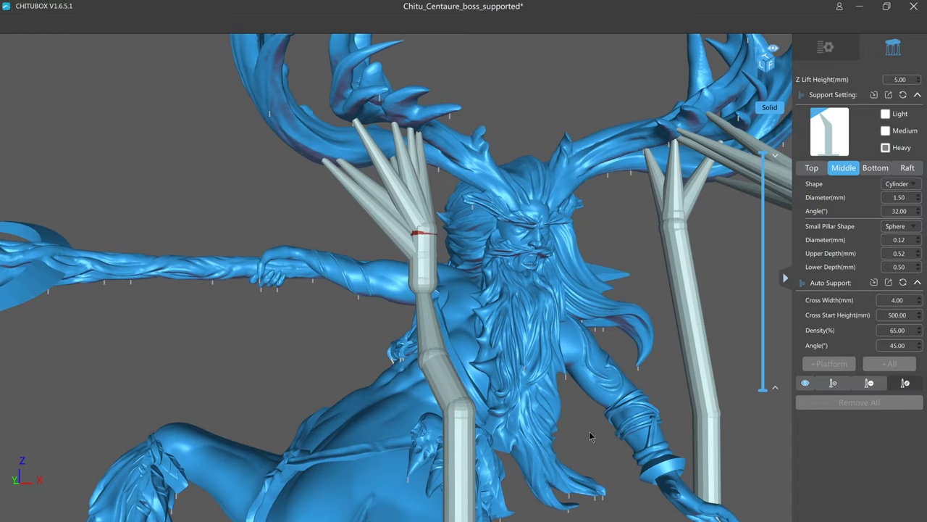
Step: Inspect the combined antler cluster, its lower joint and the platform pillars on both sides of the miniature
right_drag(532, 412, 572, 408)
scroll(554, 422, up, 3)
right_drag(367, 189, 306, 192)
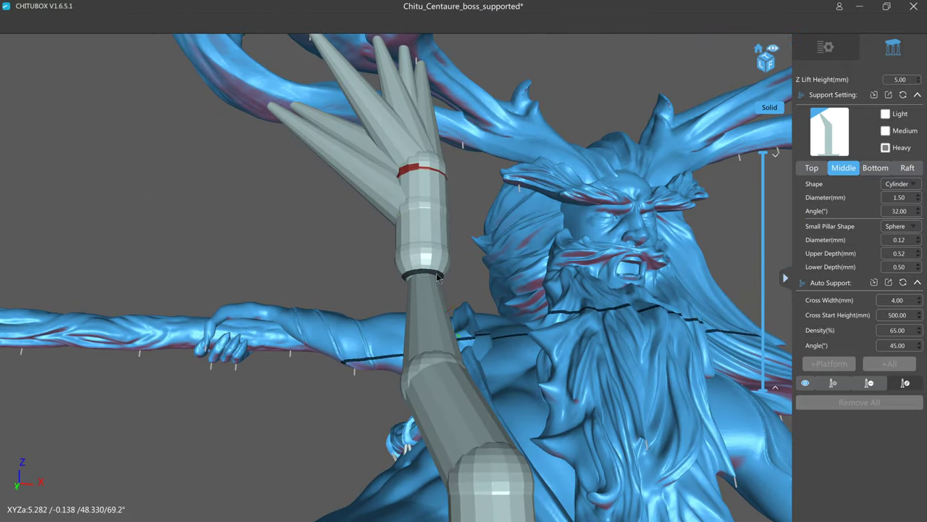
right_drag(430, 318, 428, 242)
scroll(436, 270, up, 4)
scroll(438, 279, down, 7)
scroll(476, 379, down, 6)
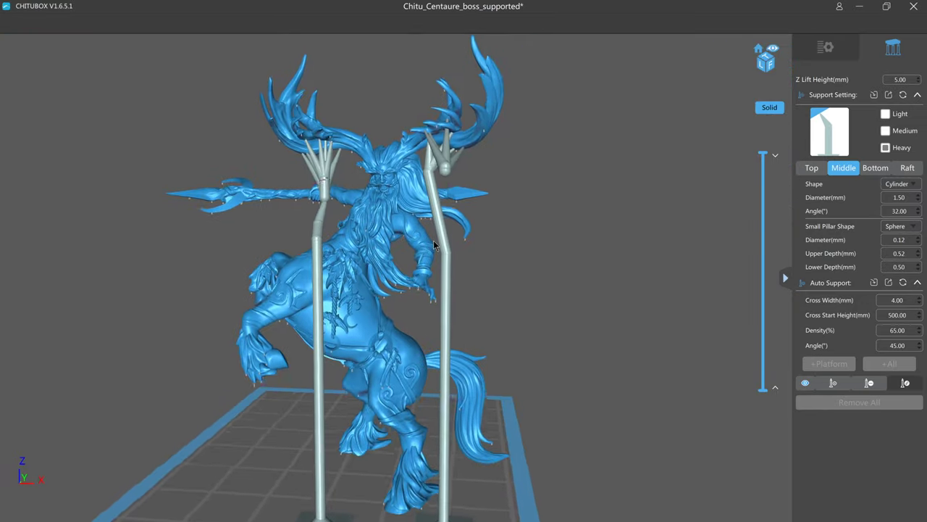
Step: Examine both antler support trunks from their platform bases up to the bent joint beside the head
middle_drag(375, 341, 383, 243)
right_drag(413, 207, 379, 294)
right_drag(345, 330, 314, 265)
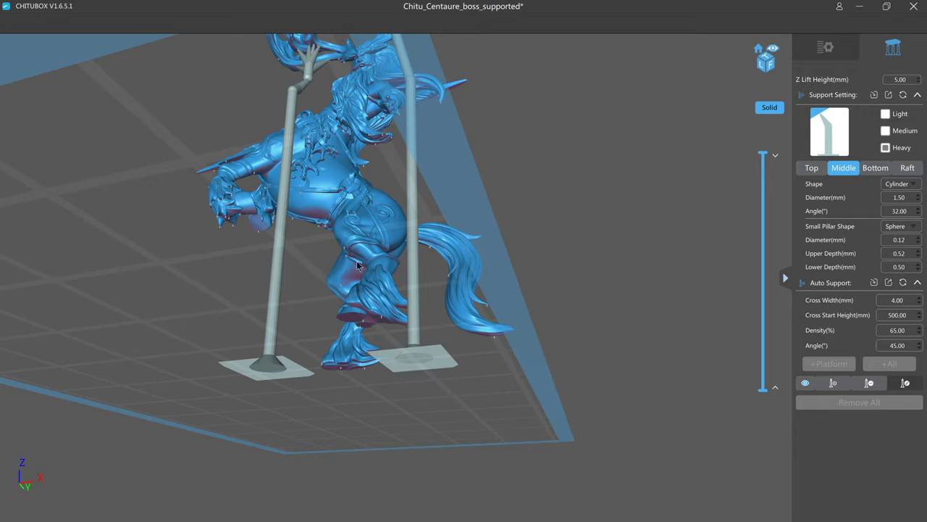
right_drag(372, 269, 348, 332)
right_drag(310, 475, 302, 174)
scroll(344, 153, up, 5)
right_drag(333, 110, 366, 174)
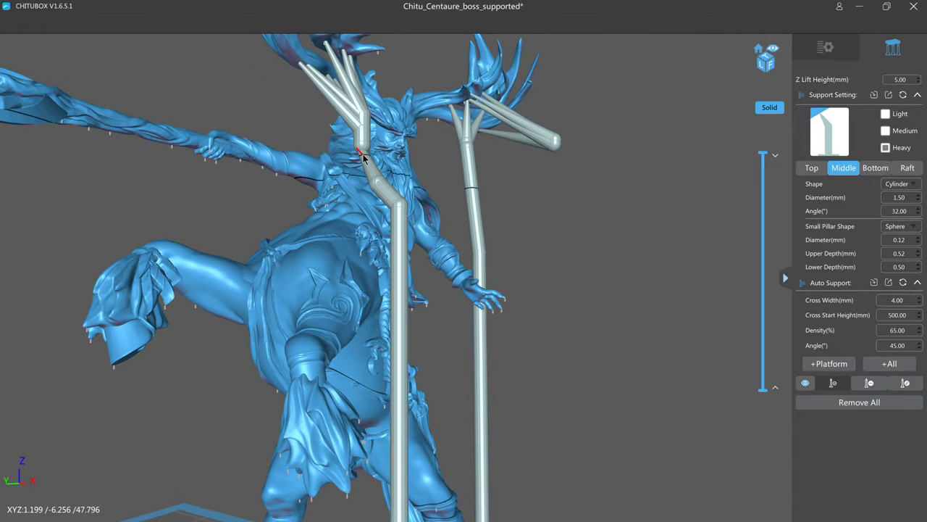
Step: Try adding a heavy support at the lower joint of the cluster beside the head, with its pillar moved out beyond the raised foreleg
click(364, 155)
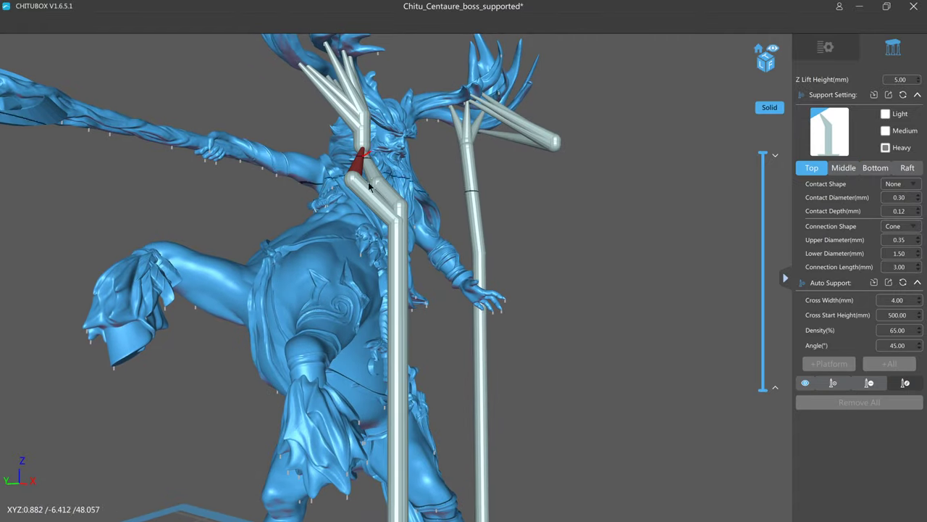
drag(390, 257, 250, 243)
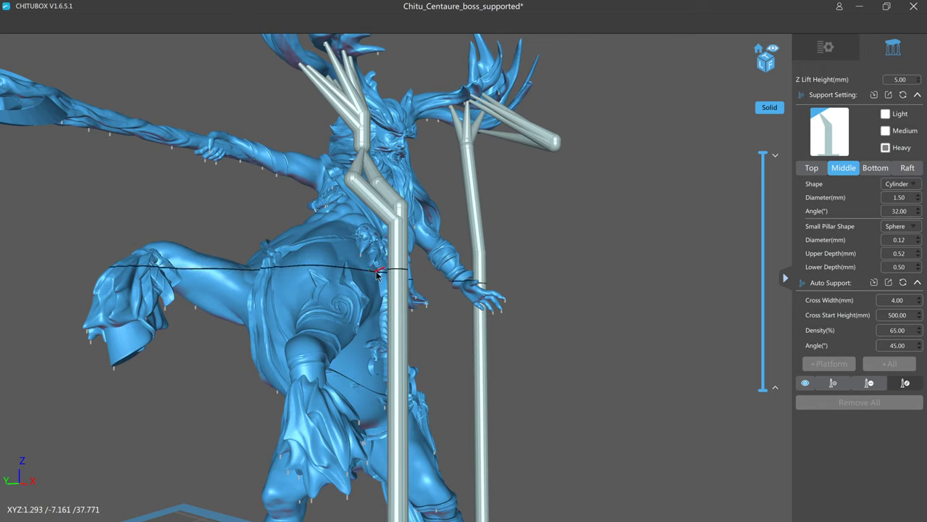
drag(388, 276, 221, 268)
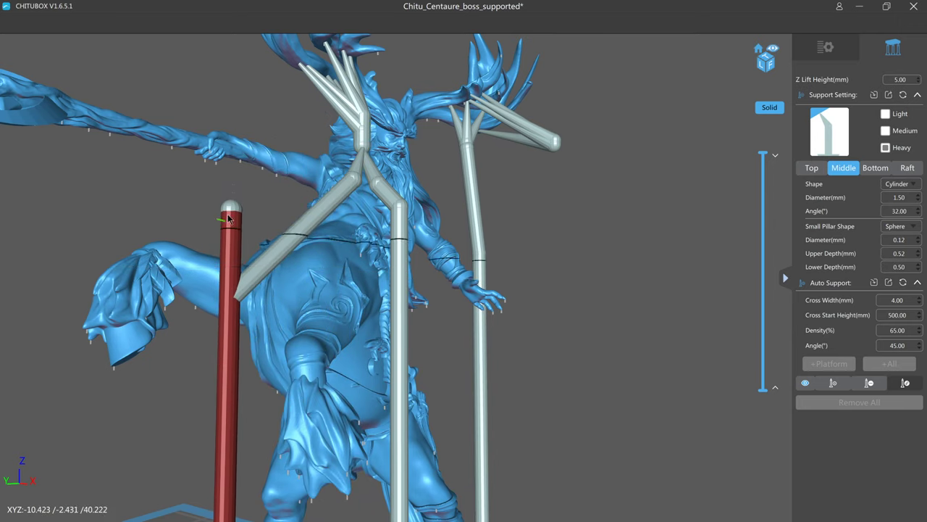
drag(229, 216, 229, 206)
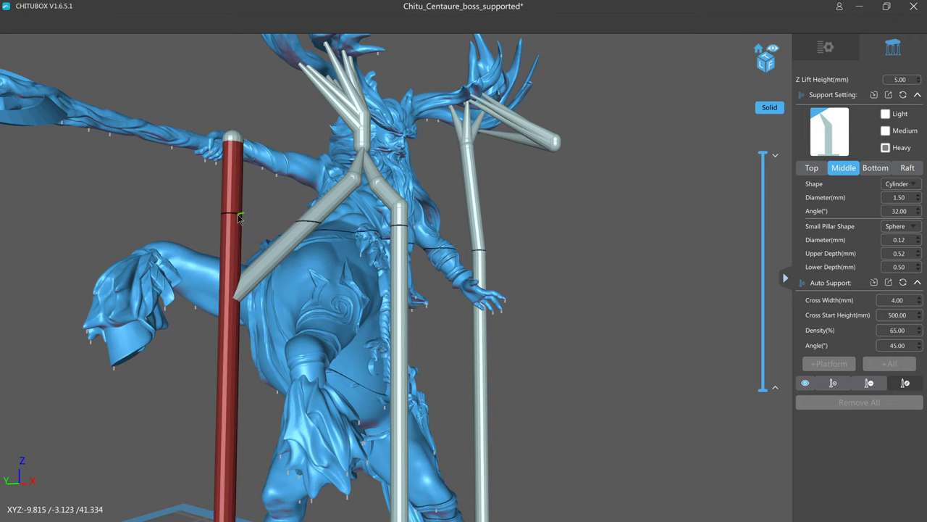
Step: Try to raise the lower end of the slanted brace and adjust the top of its outer pillar
right_drag(233, 290, 236, 274)
key(ctrl+z)
click(239, 295)
drag(236, 294, 253, 209)
key(ctrl+z)
drag(249, 248, 259, 201)
mouse_move(239, 252)
right_down()
mouse_move(267, 269)
mouse_move(242, 239)
right_up()
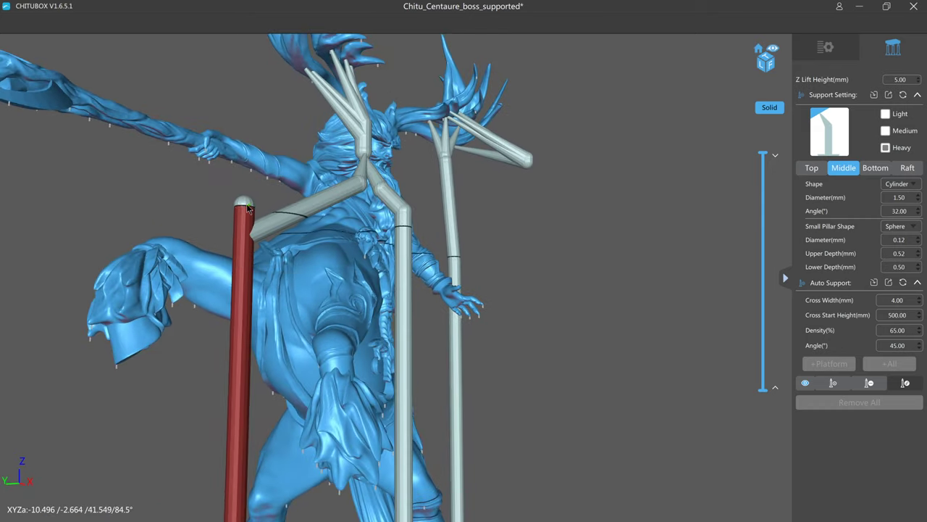
drag(247, 204, 247, 182)
Step: Delete the slanted brace and its outer pillar from the joint below the antler cluster
middle_drag(247, 183, 268, 219)
scroll(230, 217, up, 4)
scroll(270, 161, down, 3)
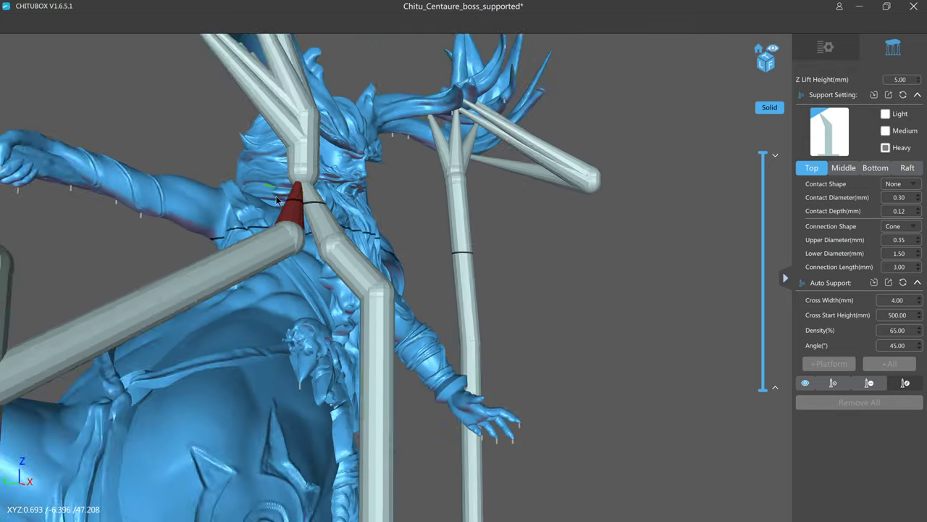
right_drag(270, 160, 246, 242)
scroll(224, 221, up, 3)
scroll(223, 221, down, 3)
right_drag(313, 220, 307, 268)
middle_drag(307, 268, 300, 168)
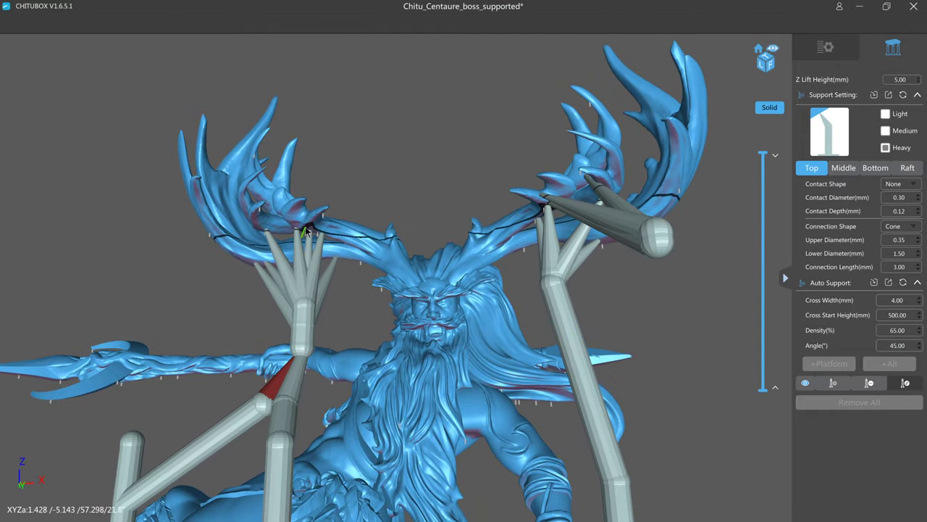
key(d)
right_drag(240, 435, 271, 336)
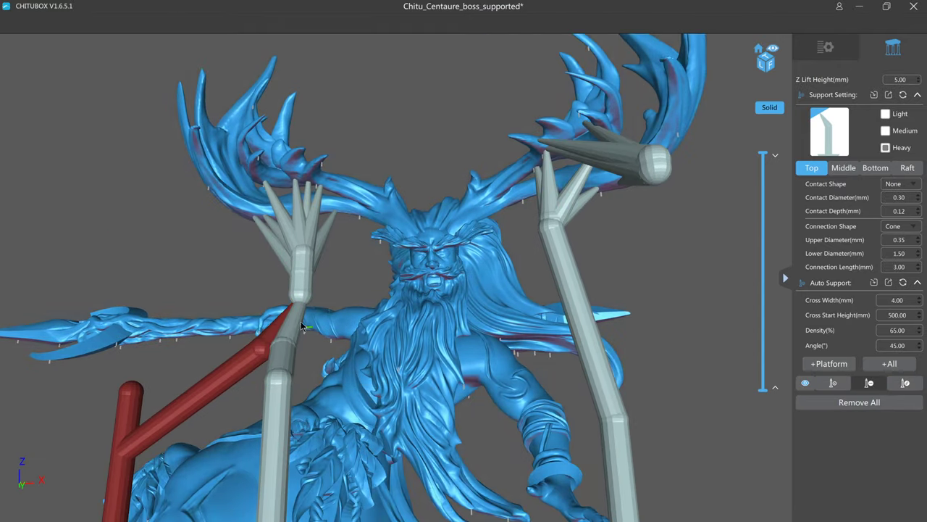
click(271, 326)
Step: Add a second heavy support in front of the cluster's trunk, with tips reaching the underside of the antler above the spear arm
right_drag(273, 226, 341, 317)
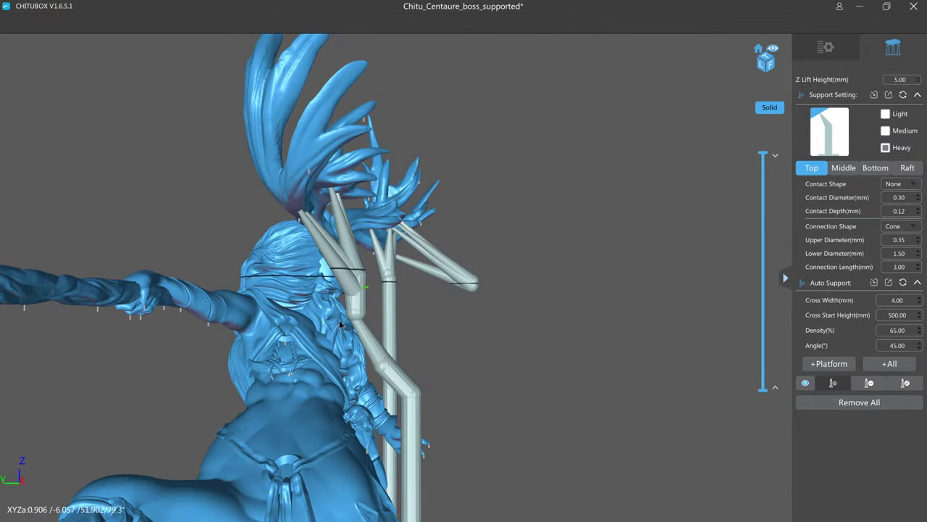
scroll(333, 304, up, 5)
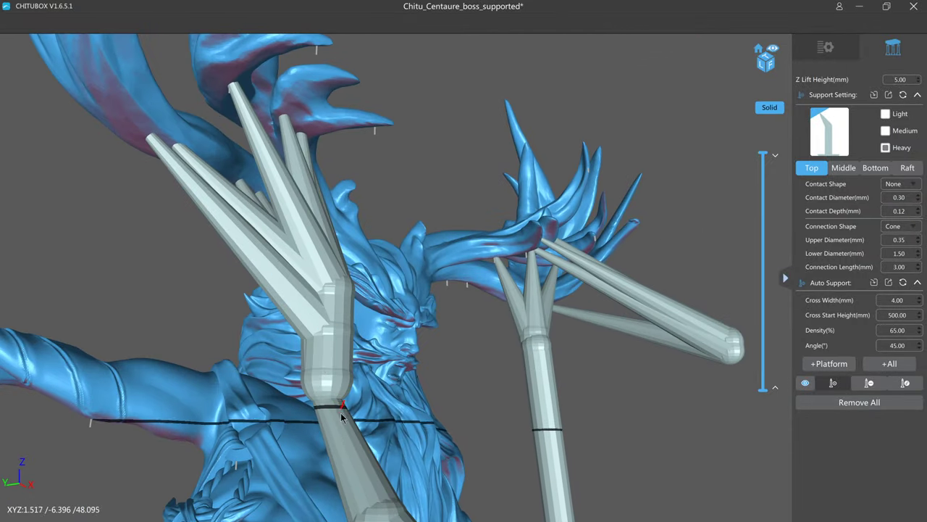
right_drag(349, 351, 407, 301)
scroll(284, 328, down, 4)
mouse_move(373, 255)
right_down()
mouse_move(363, 324)
mouse_move(366, 240)
right_up()
scroll(367, 240, down, 4)
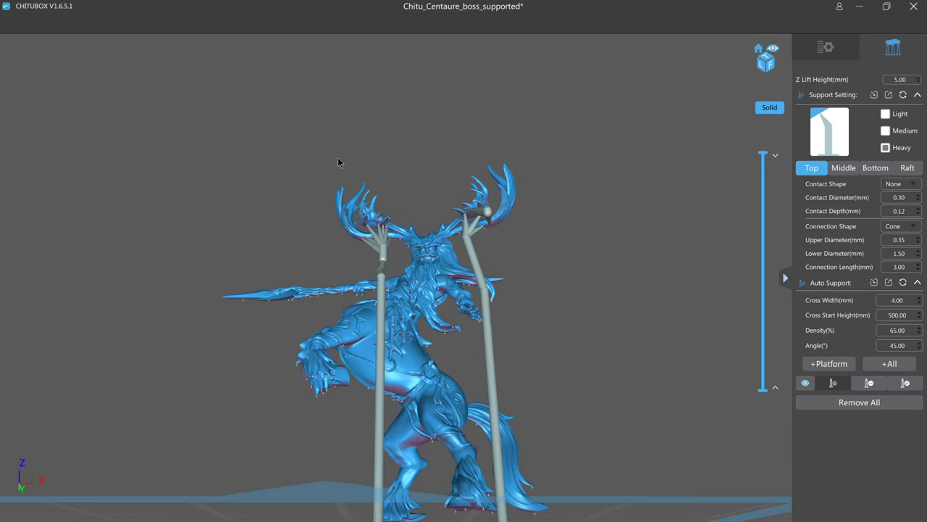
scroll(377, 258, up, 6)
click(355, 281)
key(e)
drag(356, 282, 334, 151)
drag(342, 305, 355, 338)
key(a)
click(356, 283)
key(e)
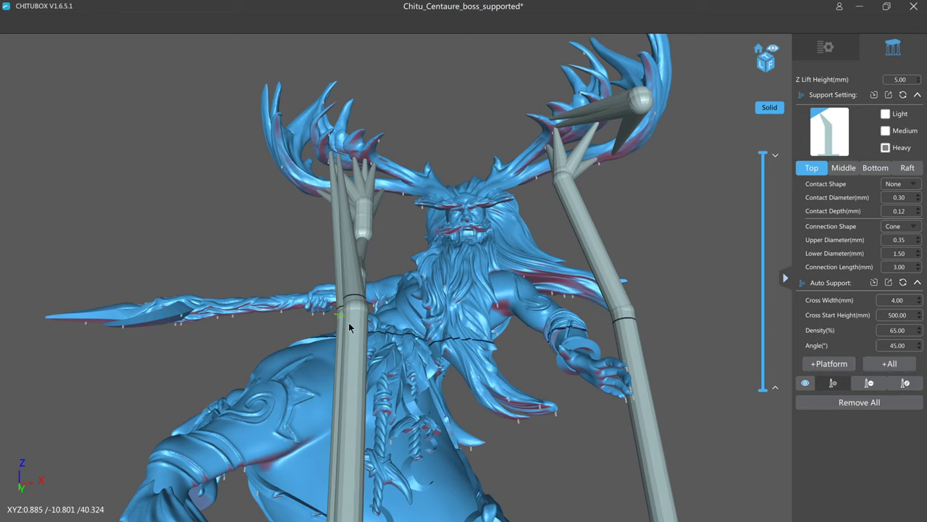
Step: Align the new support's trunk with the existing cluster's trunk so both branch from one pillar, and check the merged joint
click(355, 355)
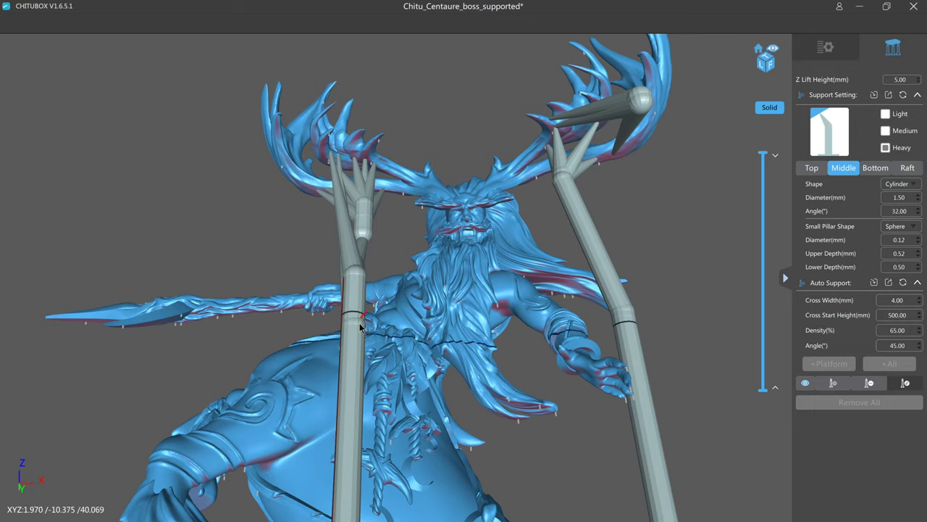
scroll(362, 287, down, 5)
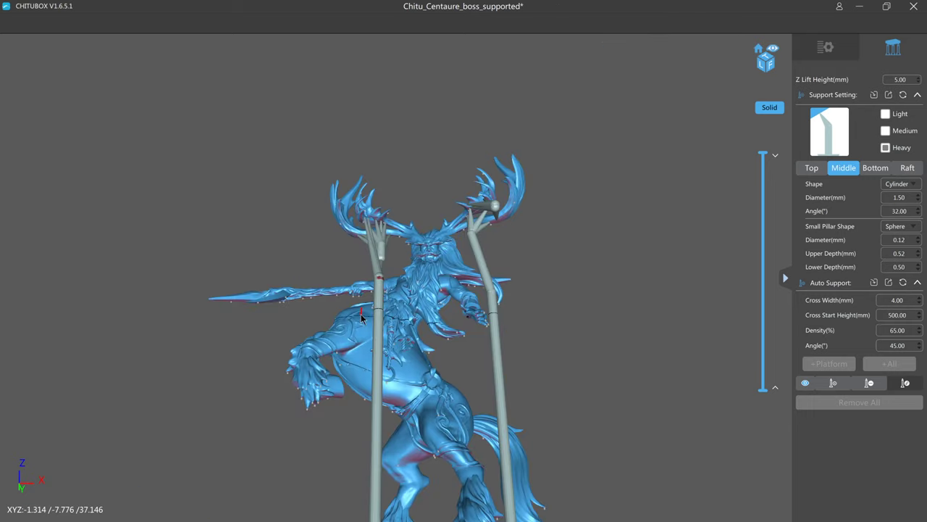
scroll(362, 286, up, 5)
scroll(364, 287, down, 2)
scroll(364, 287, up, 6)
scroll(292, 105, up, 3)
scroll(292, 105, down, 5)
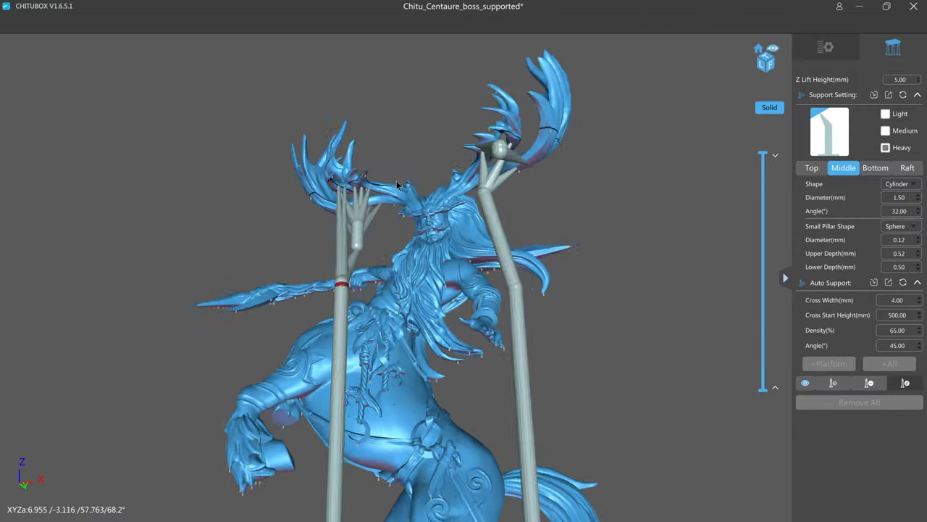
Step: Add a heavy support beneath the floating joint of the free-hand side's antler tips and place its pillar directly under the joint
right_drag(463, 159, 372, 182)
drag(373, 181, 328, 118)
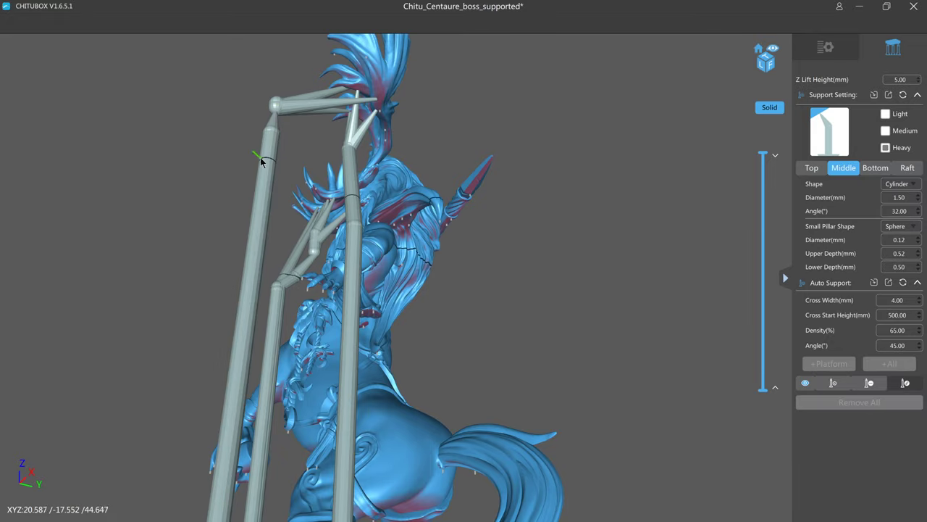
drag(259, 153, 417, 194)
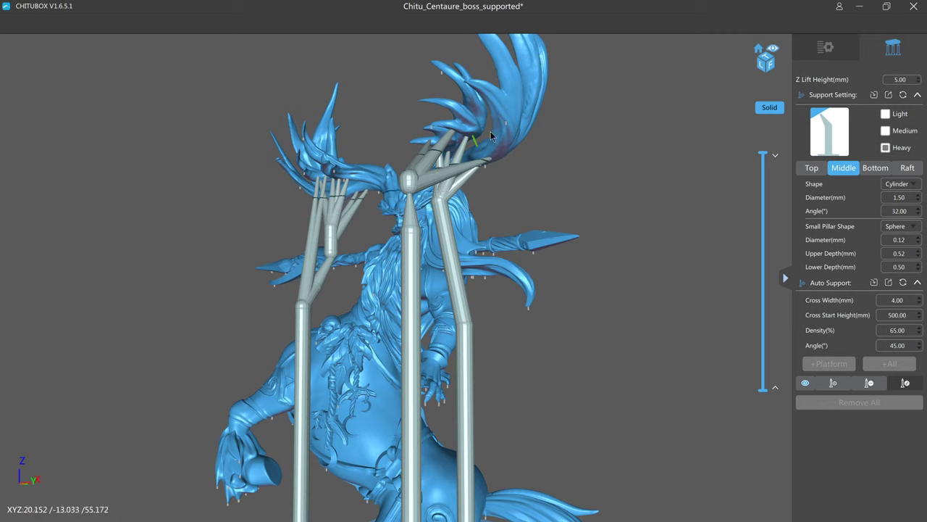
key(ctrl)
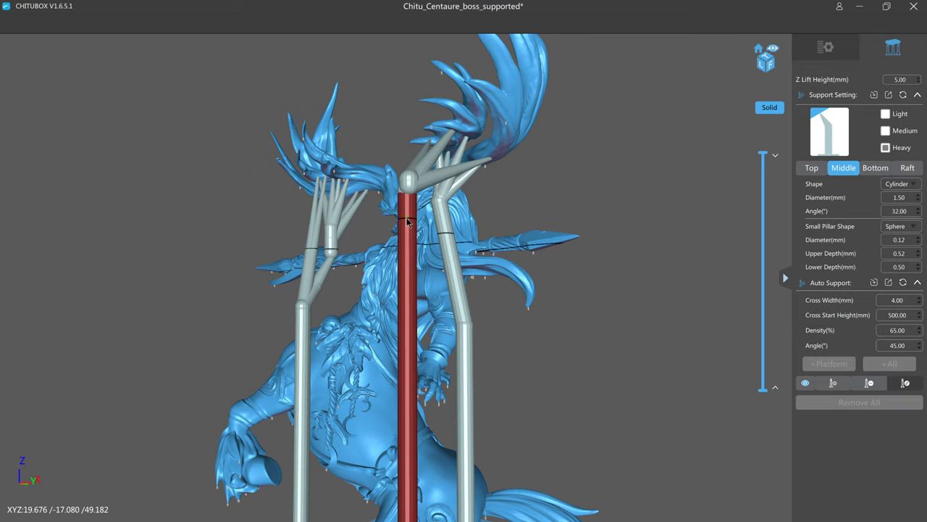
Step: Inspect the antlers, their supports and the spear from behind the miniature
scroll(409, 217, down, 7)
right_drag(426, 223, 476, 226)
scroll(464, 263, up, 3)
scroll(463, 264, down, 4)
right_drag(464, 263, 557, 279)
scroll(478, 263, up, 6)
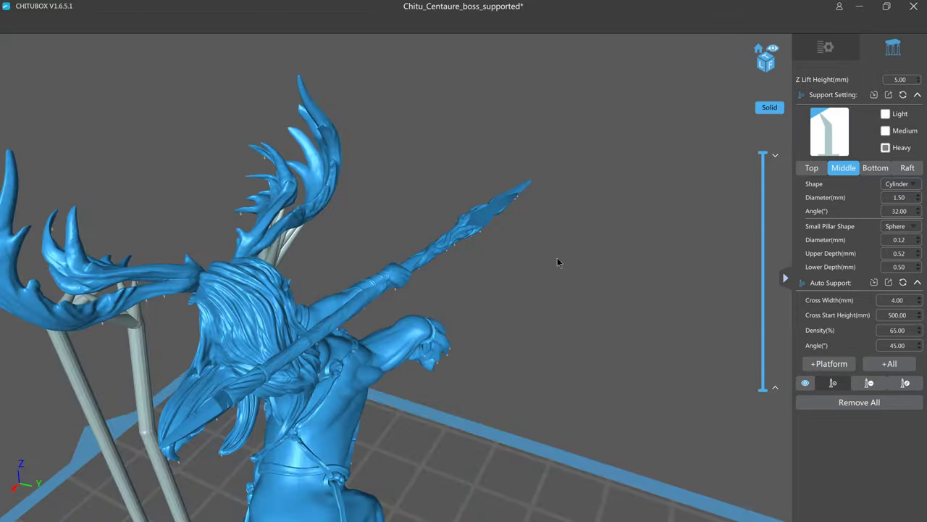